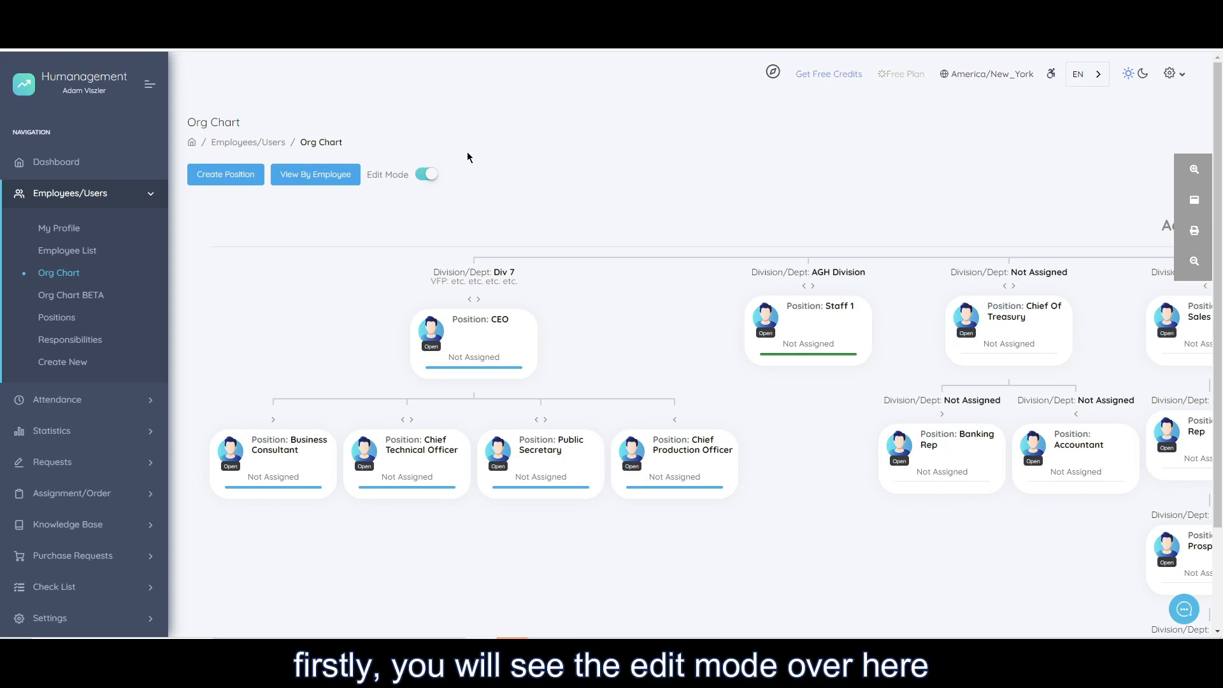
Toggle the org chart's edit mode, leaving it switched off.
left_click(429, 176)
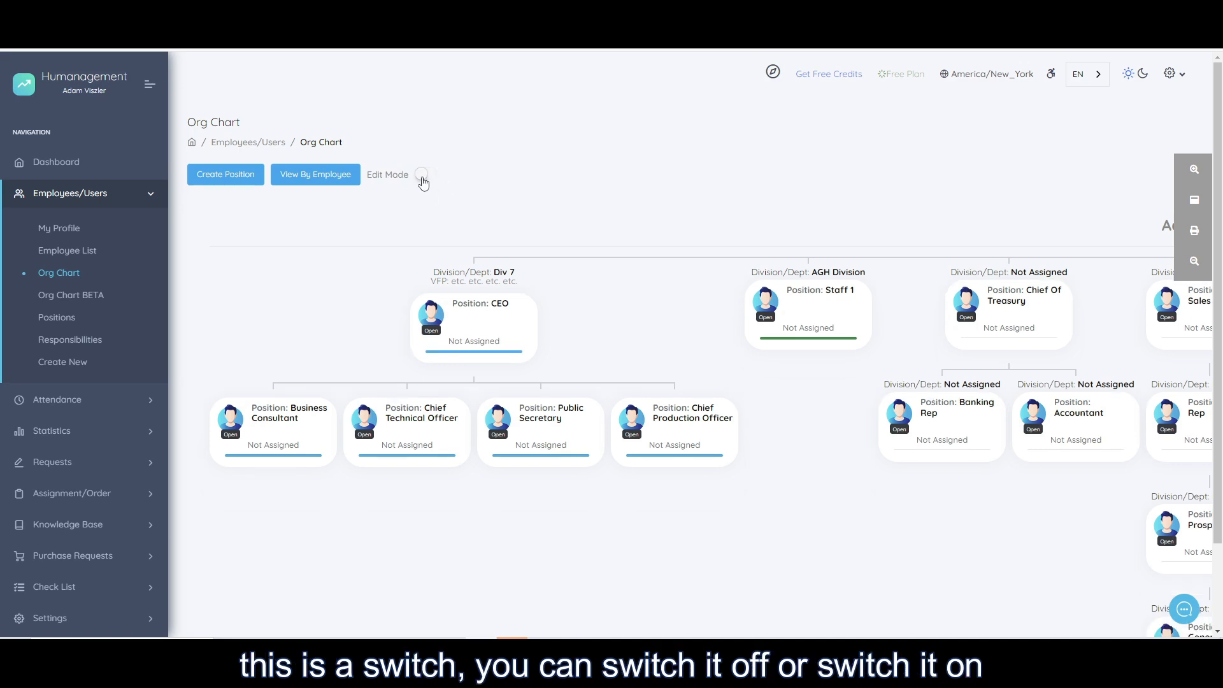
left_click(426, 176)
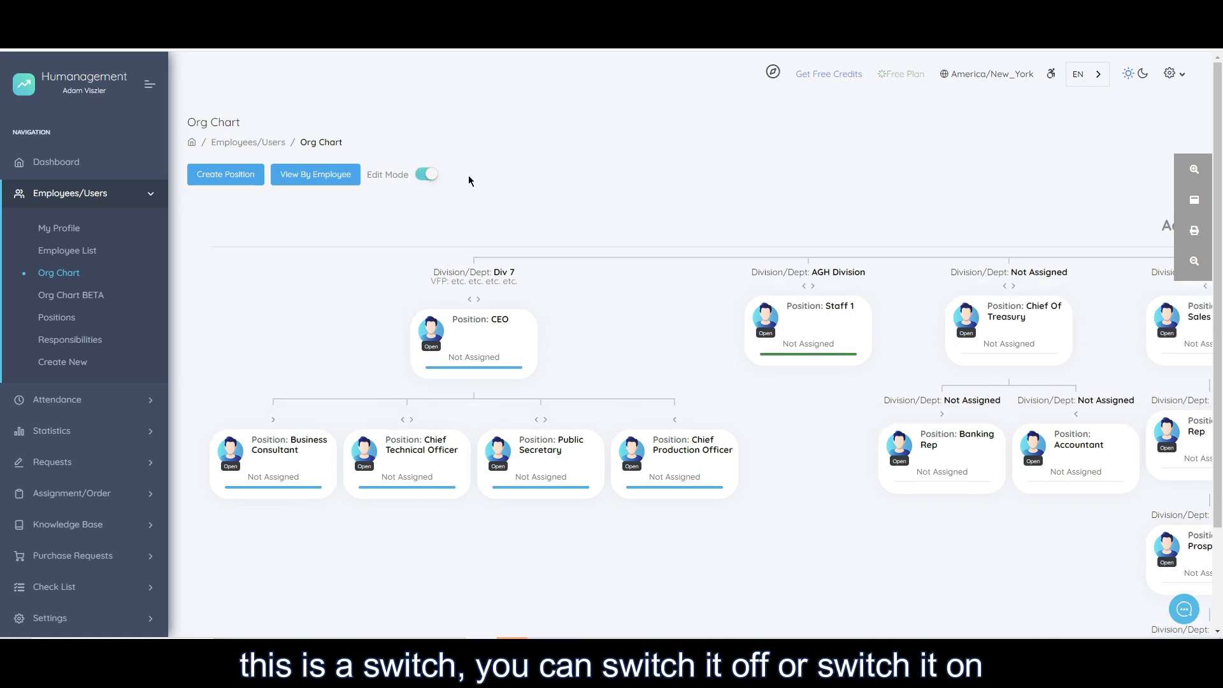
left_click(424, 176)
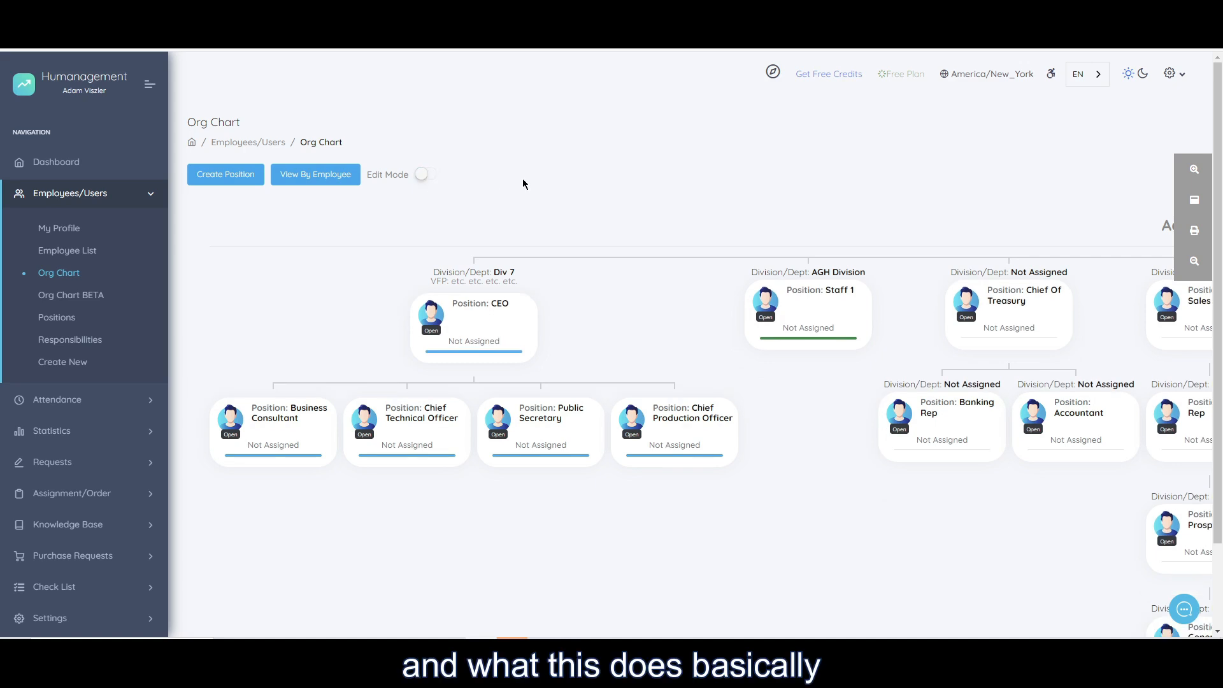
Examine the divisions and positions across the org chart with edit mode off.
left_click_drag(643, 341, 441, 334)
left_click_drag(597, 365, 327, 361)
left_click_drag(715, 374, 682, 358)
left_click_drag(613, 335, 398, 326)
left_click_drag(877, 325, 577, 260)
left_click_drag(768, 442, 431, 453)
left_click_drag(706, 443, 757, 536)
left_click_drag(380, 344, 683, 366)
left_click_drag(598, 369, 805, 379)
left_click_drag(424, 365, 756, 401)
left_click_drag(324, 402, 316, 318)
Turn on the org chart's edit mode and move the Chief Of Sales position one place to the right.
left_click(425, 174)
left_click_drag(440, 315, 337, 276)
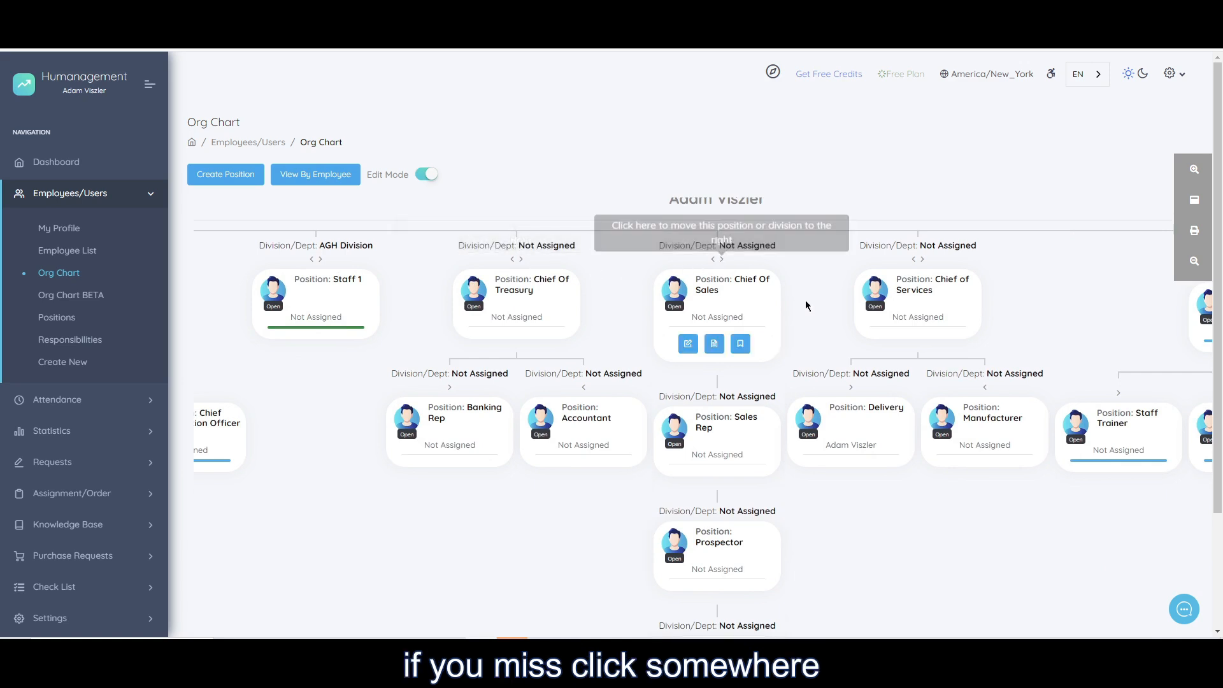
left_click(722, 258)
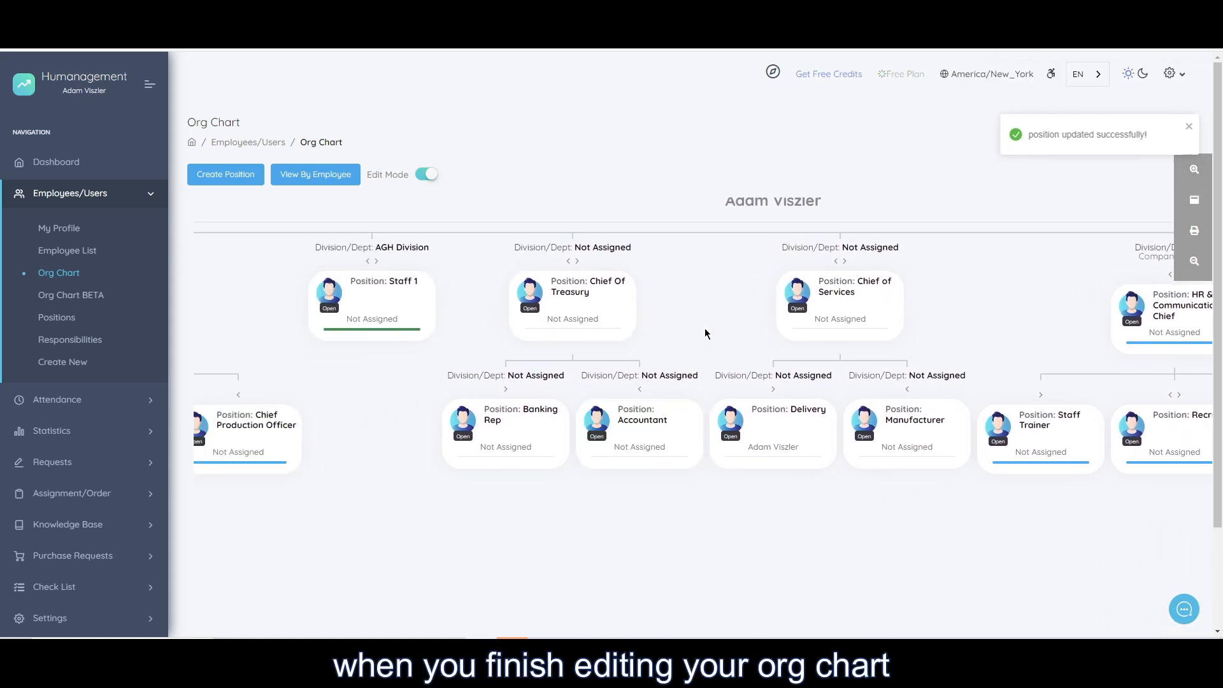
Switch the org chart's edit mode off and back on.
left_click(426, 175)
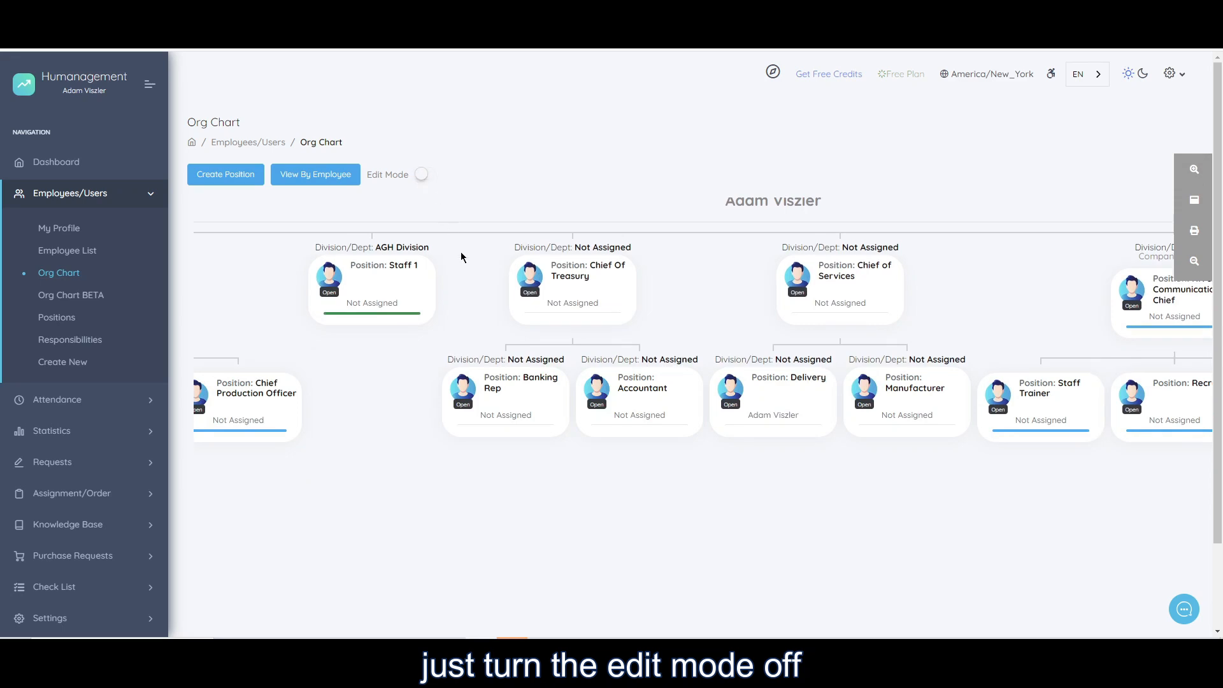
left_click(420, 176)
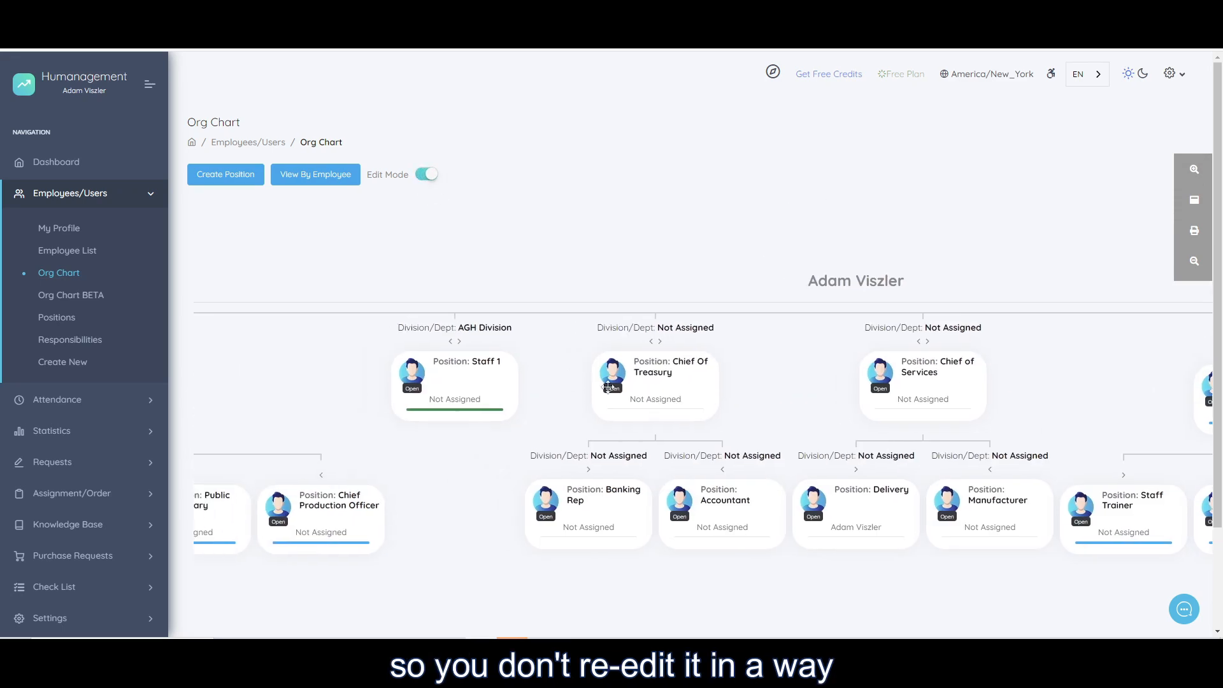
left_click_drag(539, 360, 411, 374)
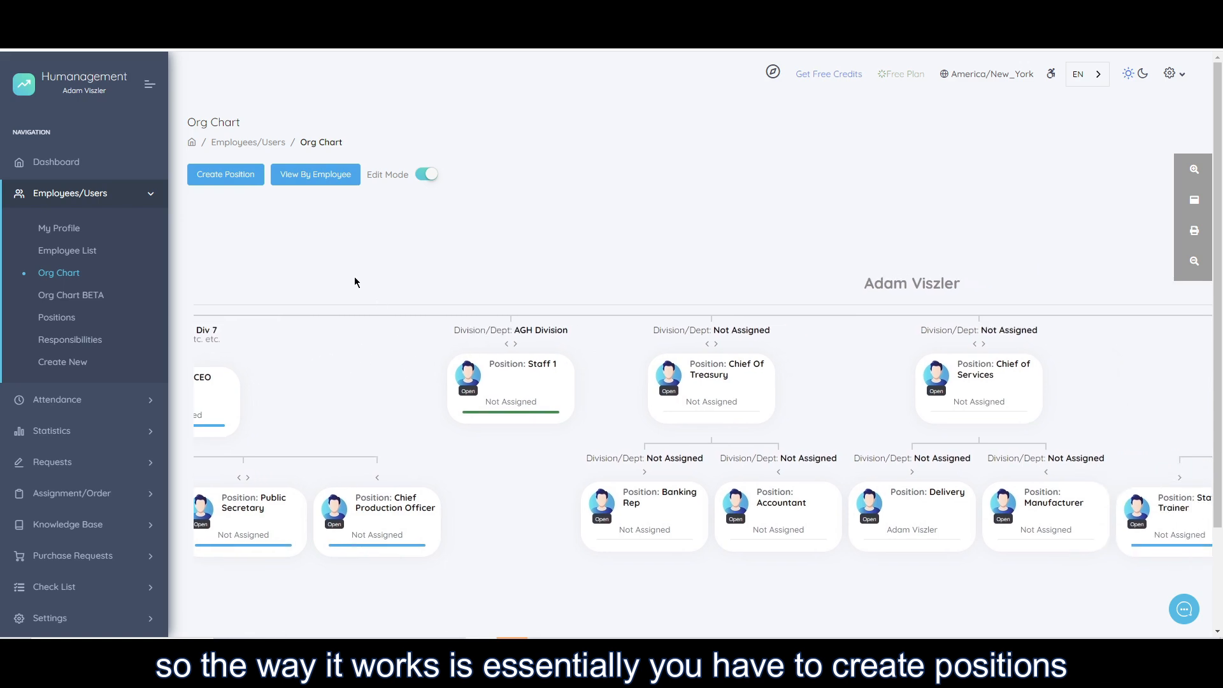
Start creating a new position and name it Janitor.
left_click(228, 182)
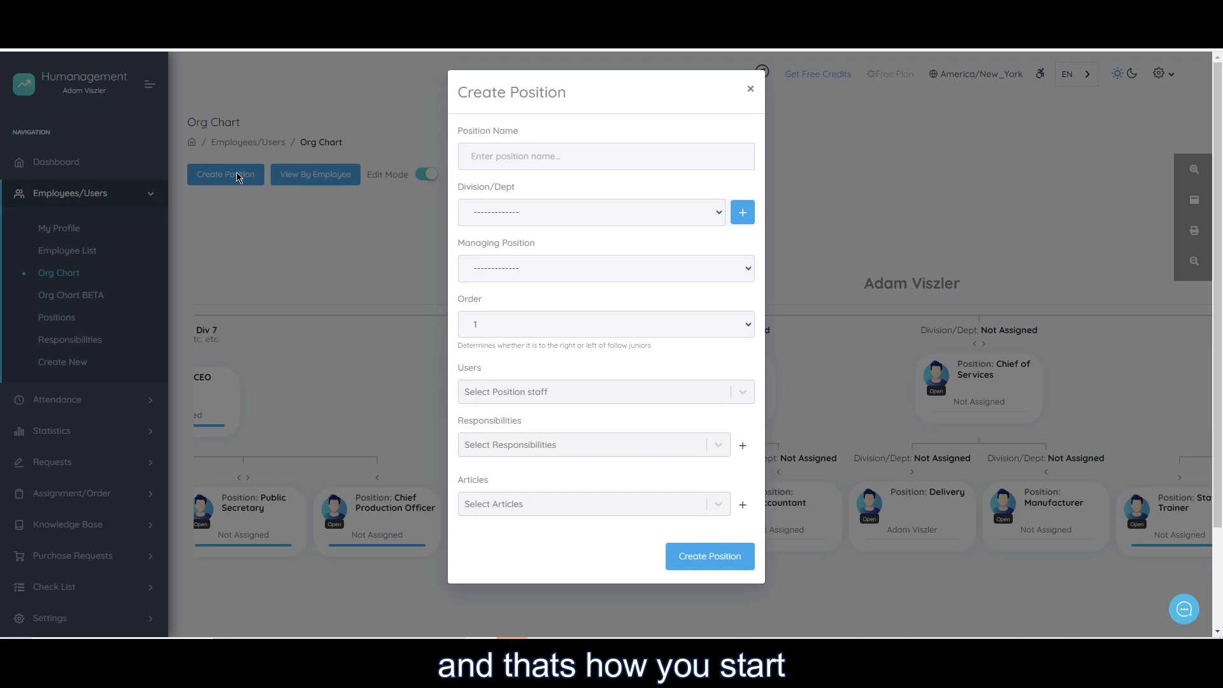
left_click(545, 155)
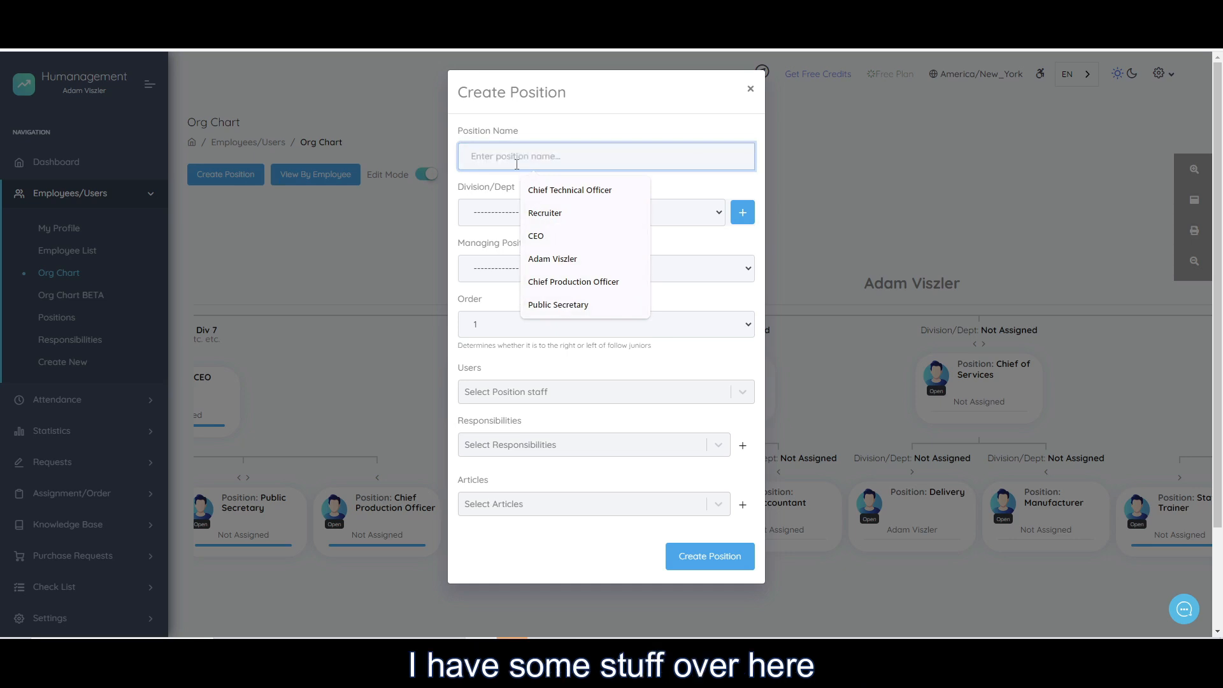
type("Cleanin")
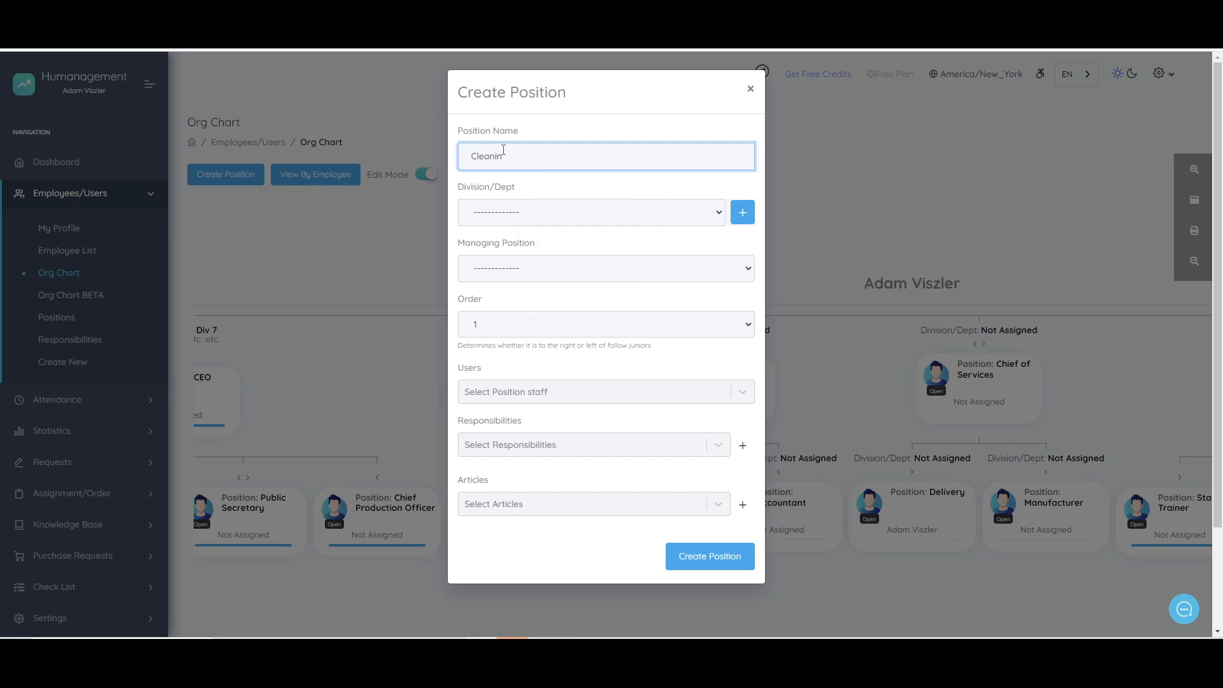
double_click(503, 150)
key("BackSpace")
type("Janitor")
key("Tab")
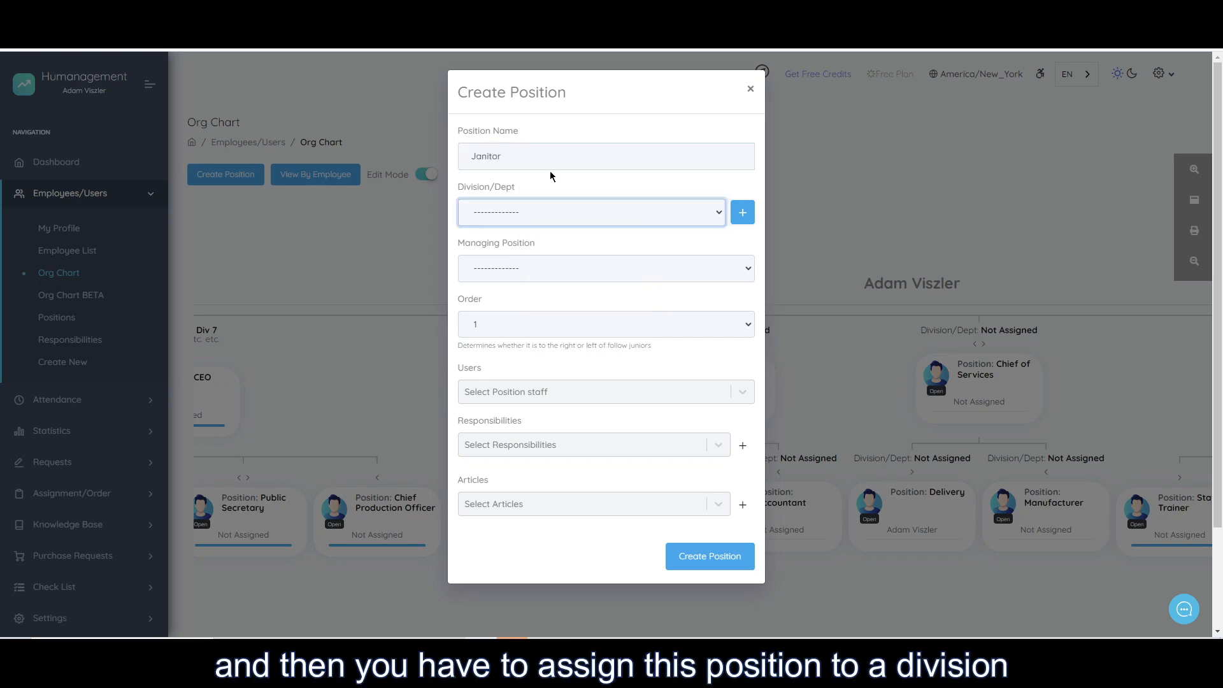
left_click_drag(516, 157, 474, 157)
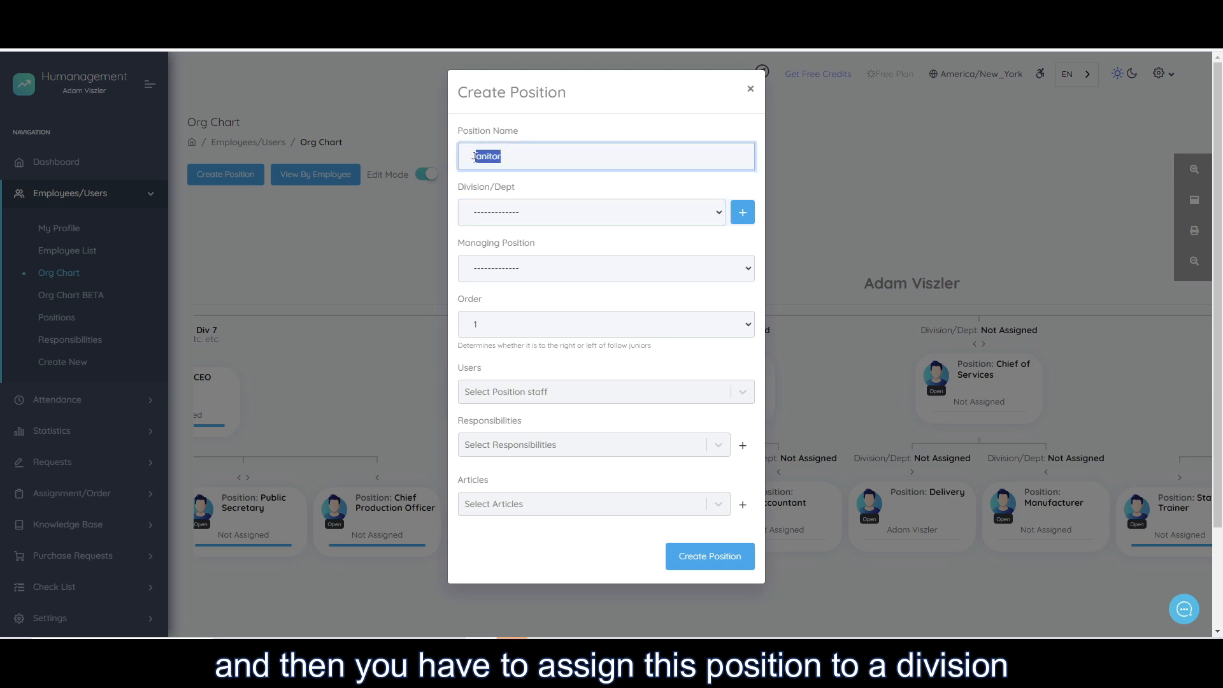
left_click(510, 183)
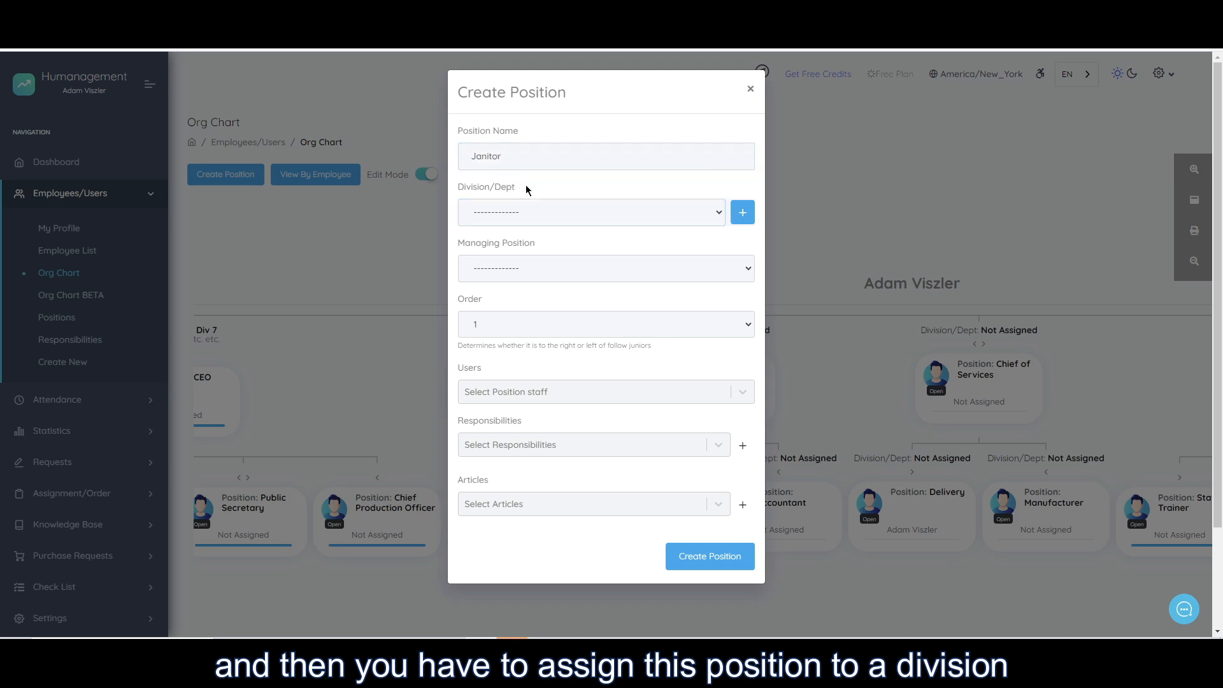
left_click_drag(471, 188, 521, 192)
left_click(593, 186)
left_click(517, 191)
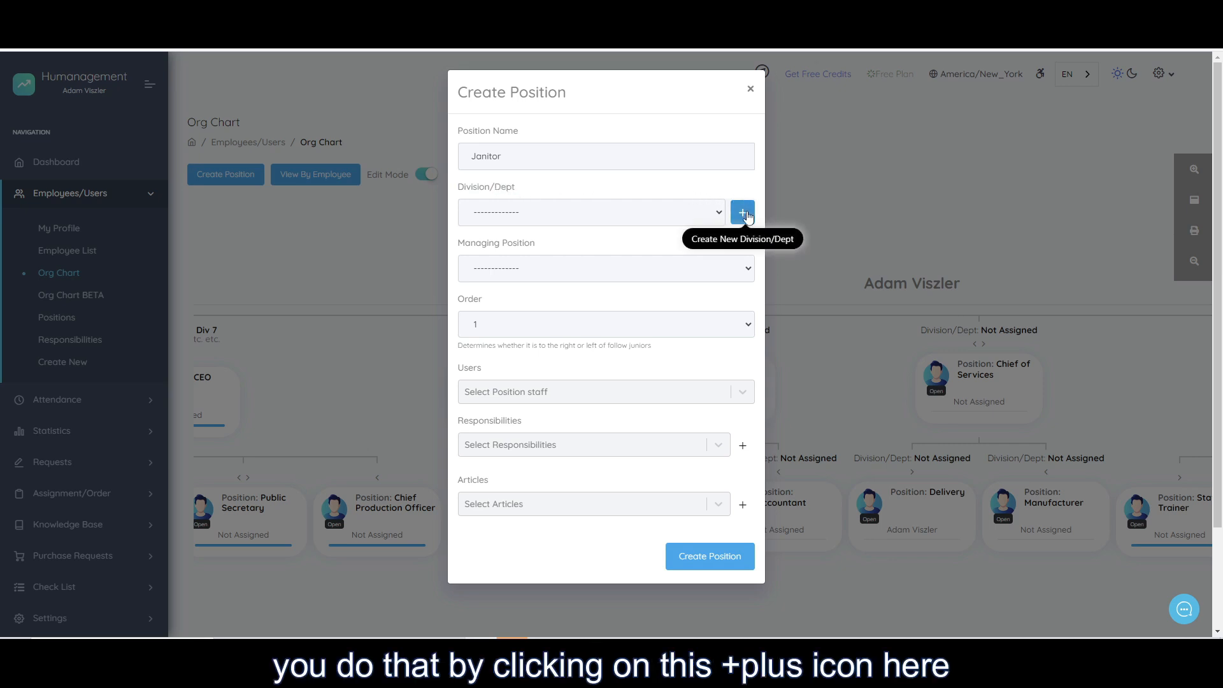
Start a new division for the position and name it Janitorial Div.
left_click(744, 214)
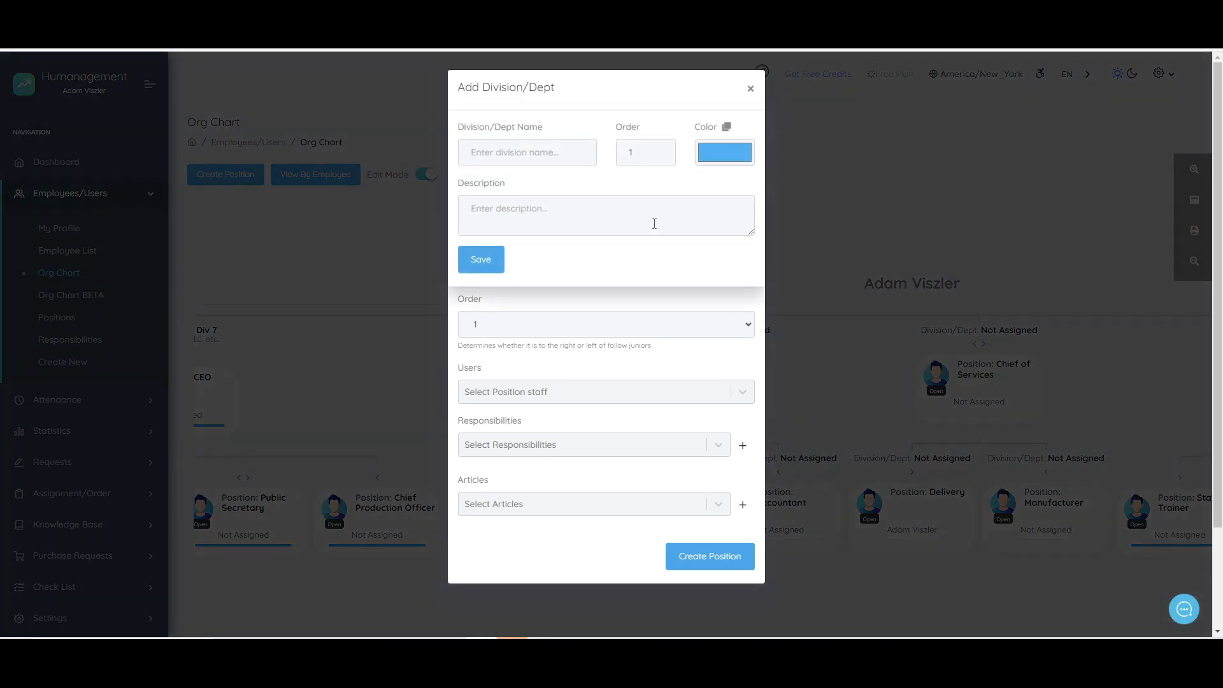
left_click(500, 152)
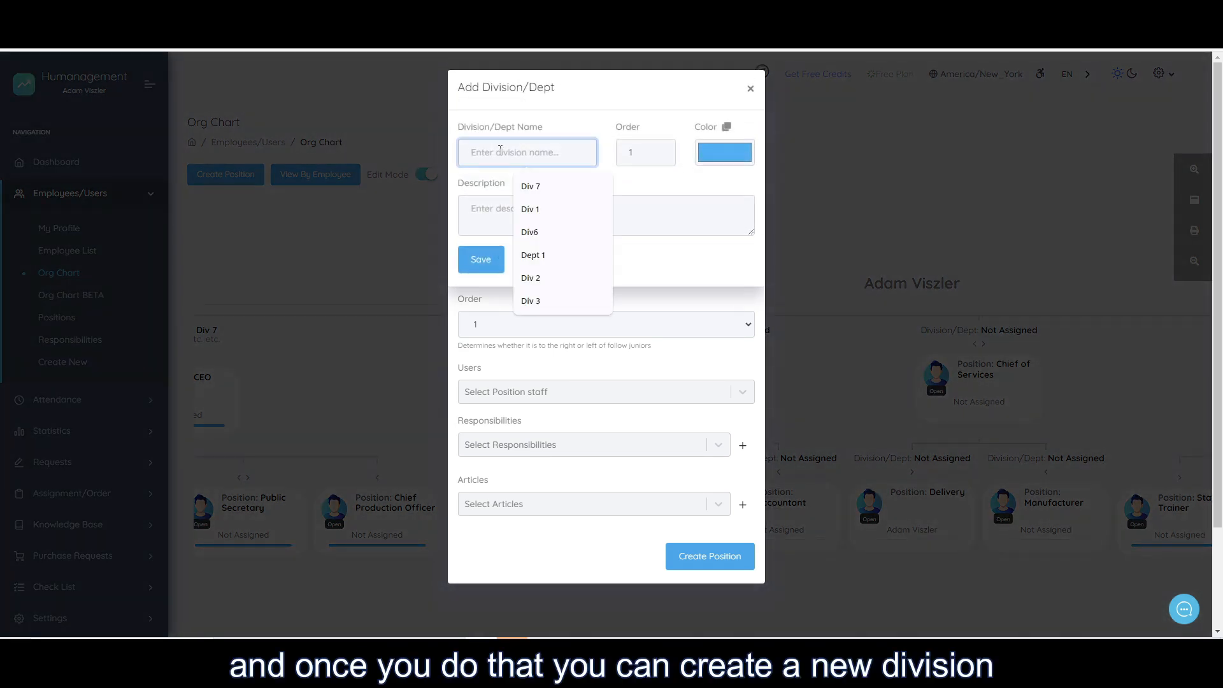
type("Janitorial Div")
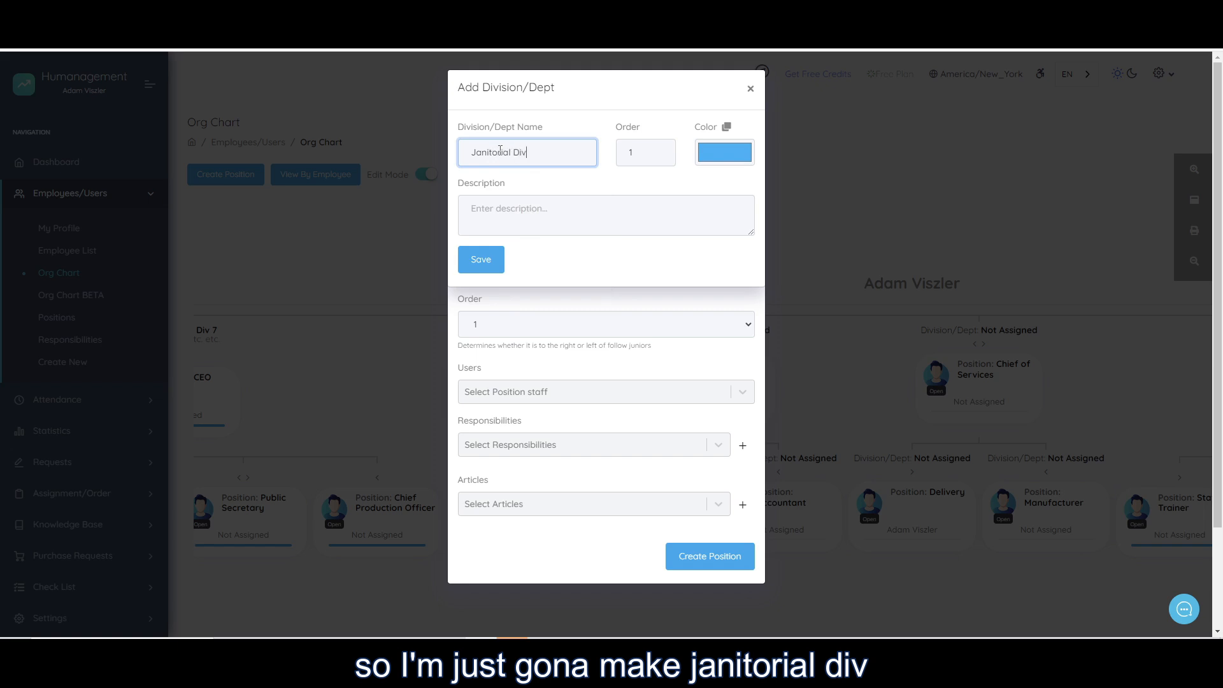
left_click_drag(616, 127, 638, 132)
left_click(643, 132)
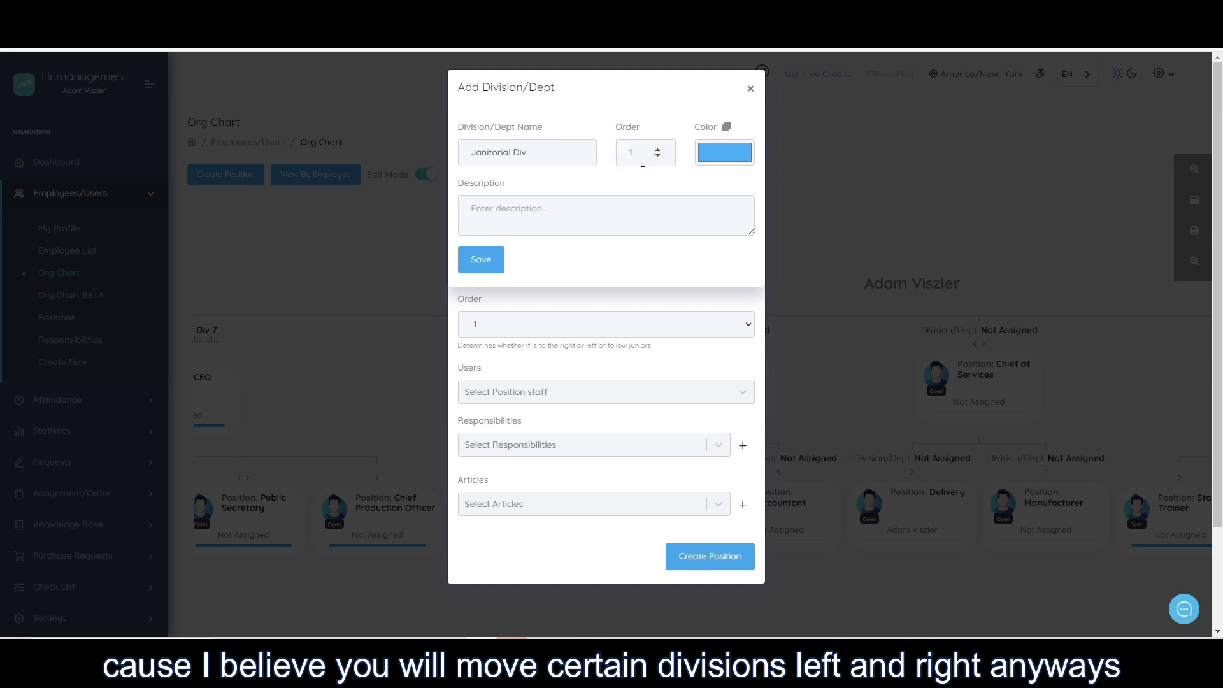
left_click(628, 152)
left_click(634, 187)
left_click(634, 153)
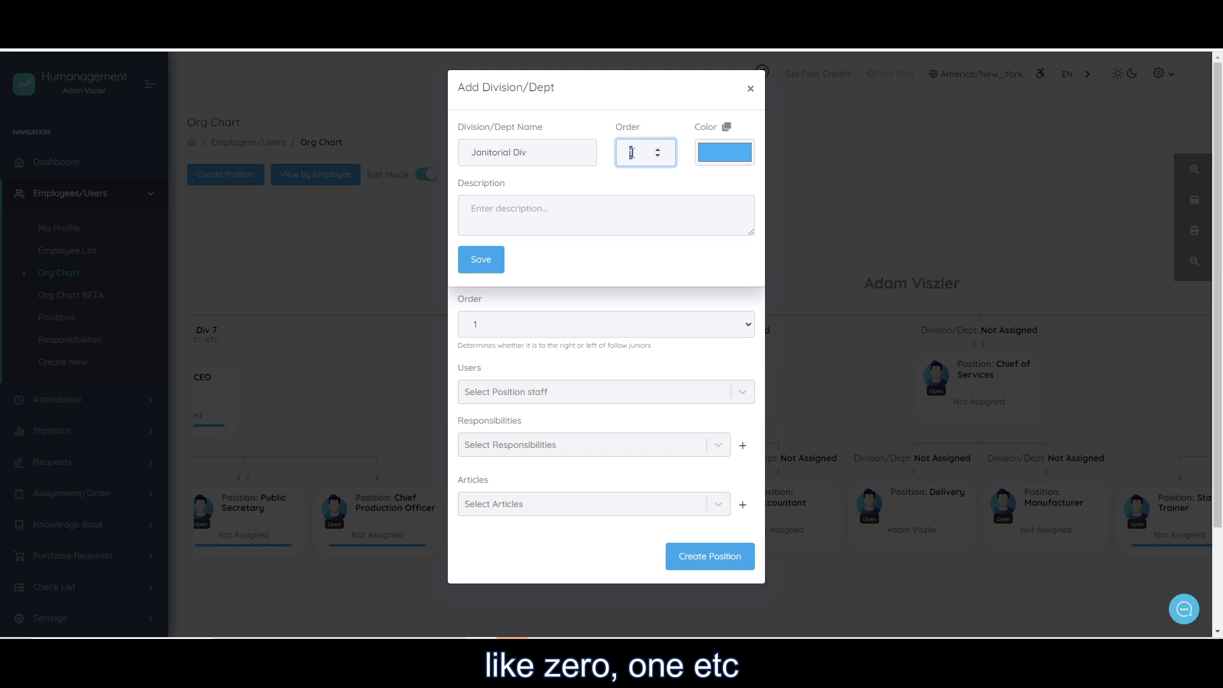
left_click(645, 186)
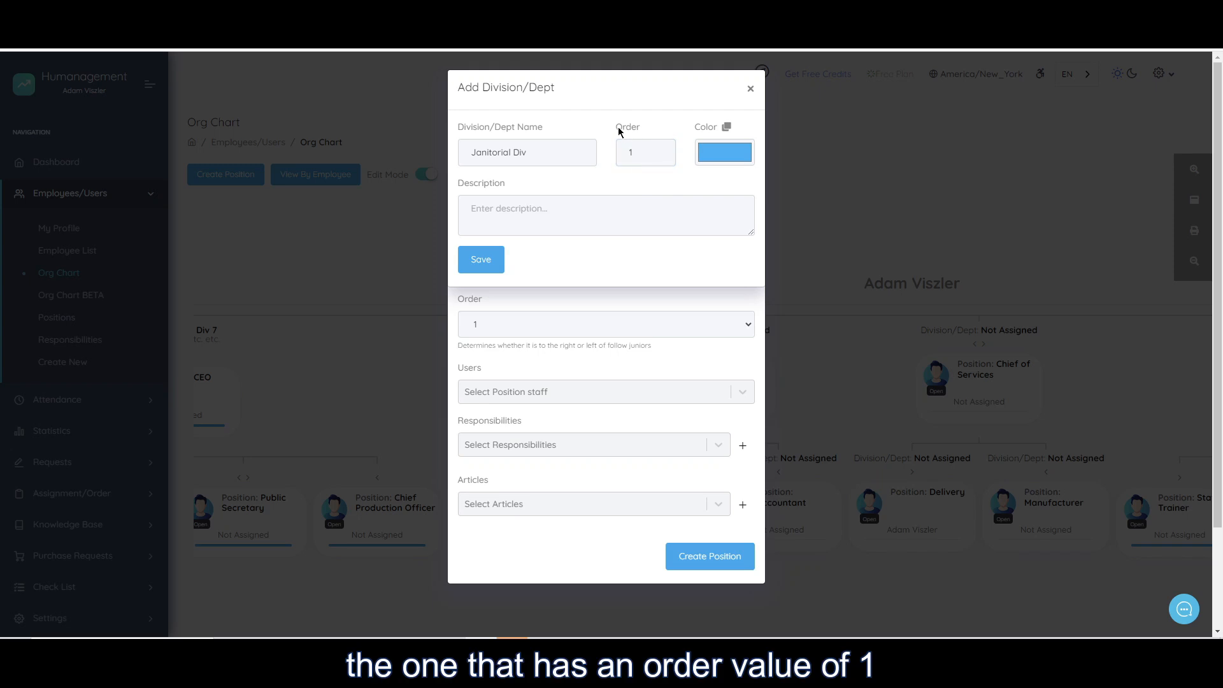
left_click(629, 151)
double_click(635, 151)
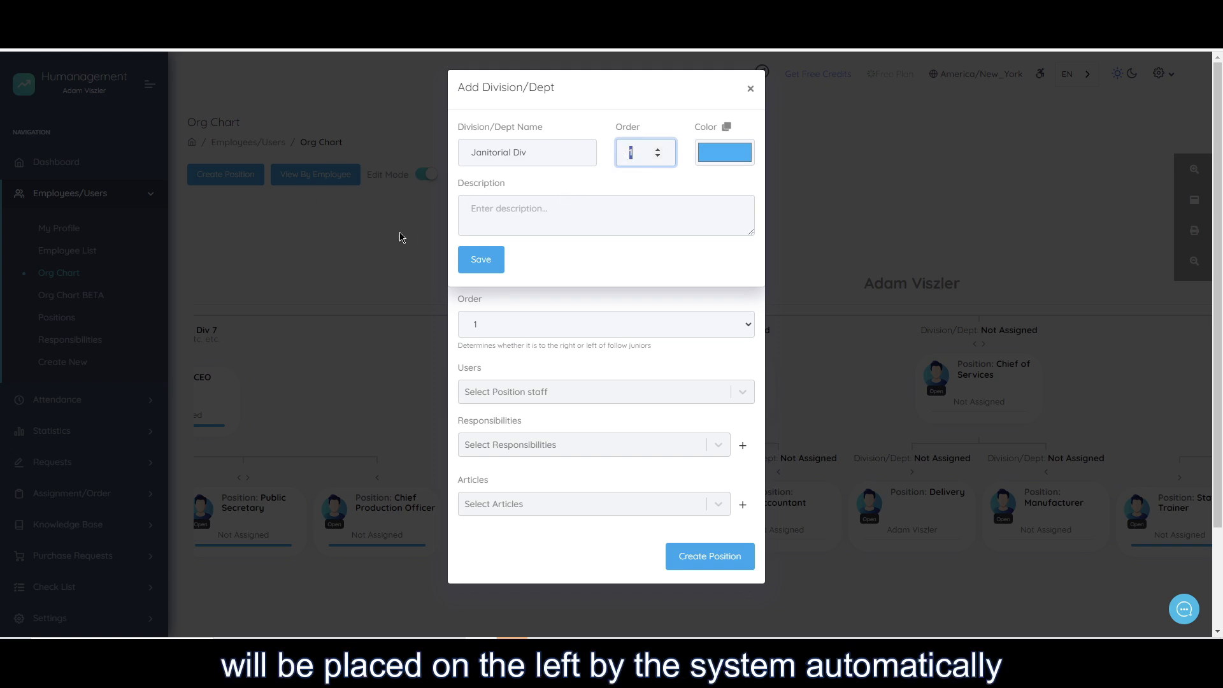
left_click(598, 184)
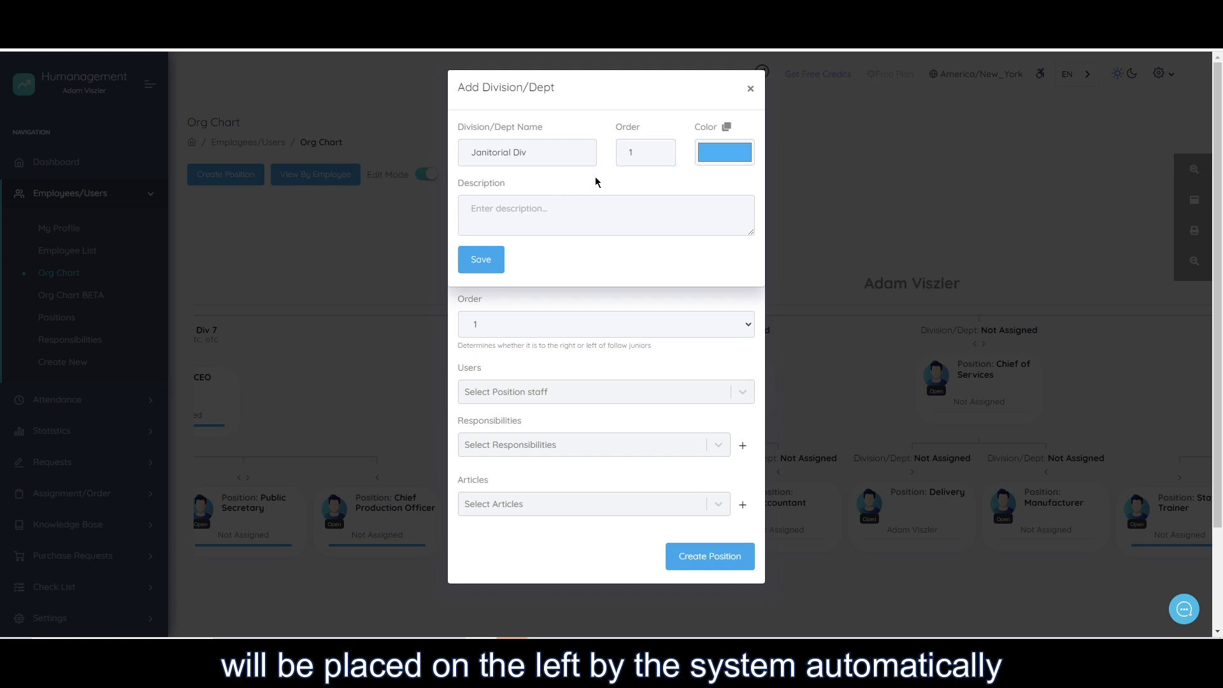
double_click(633, 152)
left_click(628, 187)
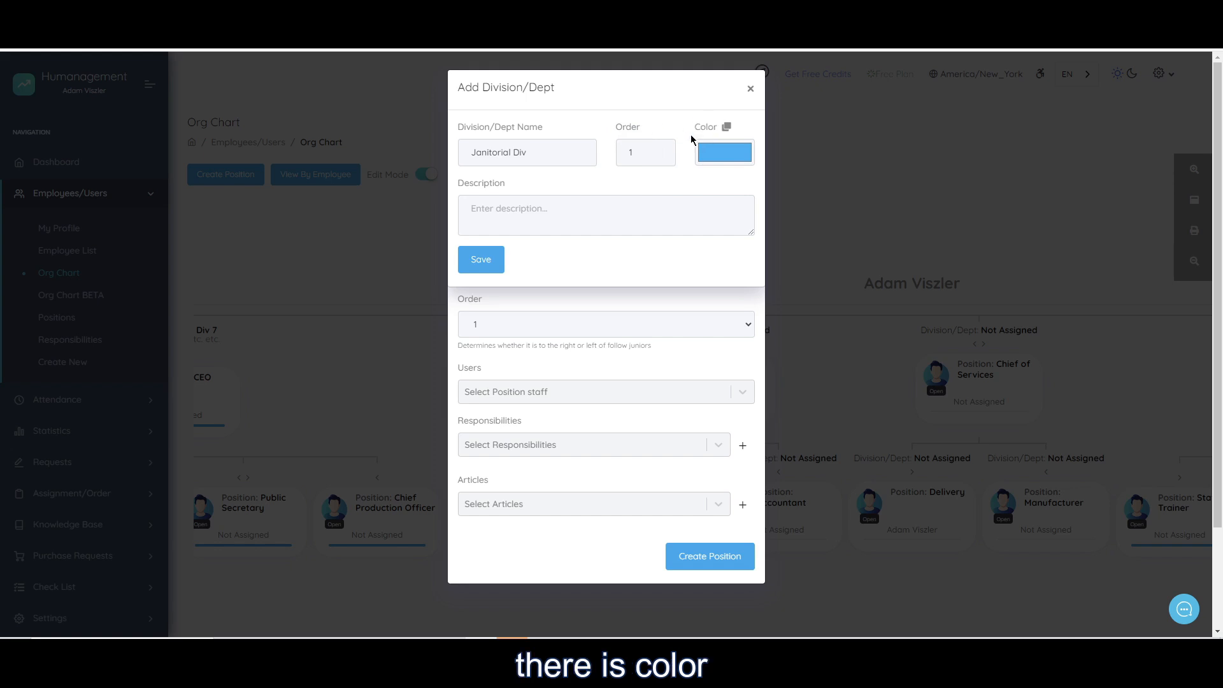
Set the new division's color to a dark green.
left_click(724, 153)
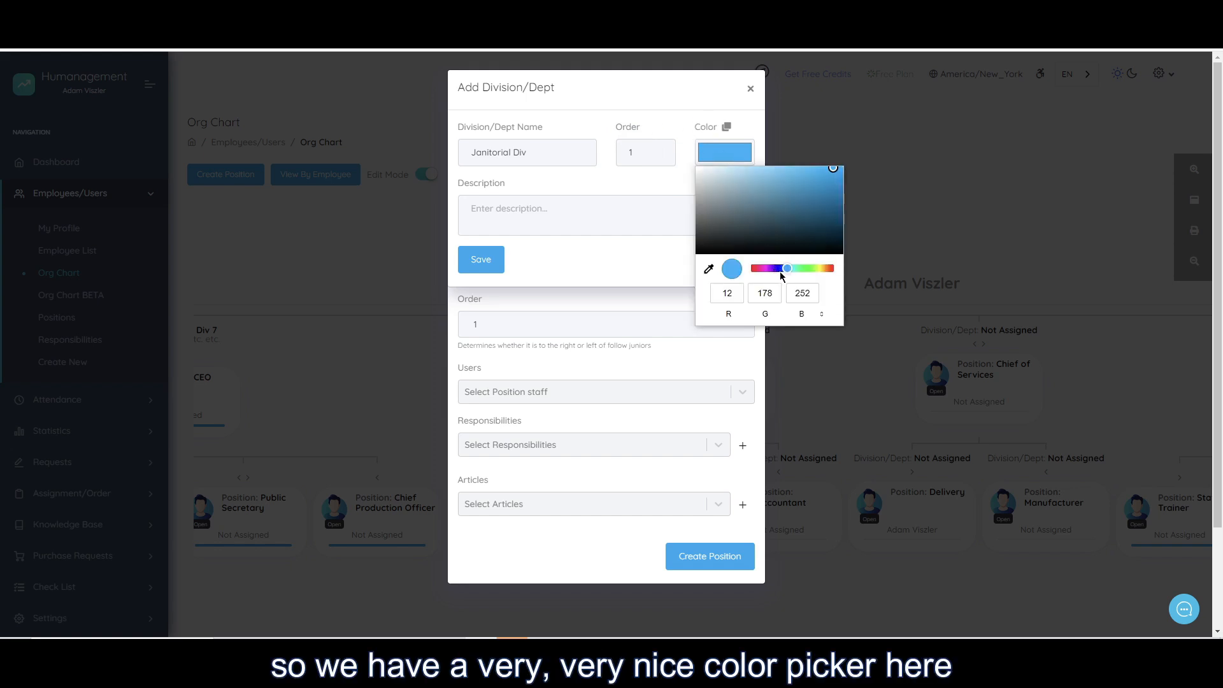
left_click_drag(778, 273, 810, 269)
mouse_move(831, 211)
left_mouse_down()
mouse_move(840, 188)
mouse_move(840, 211)
left_mouse_up()
left_click(582, 188)
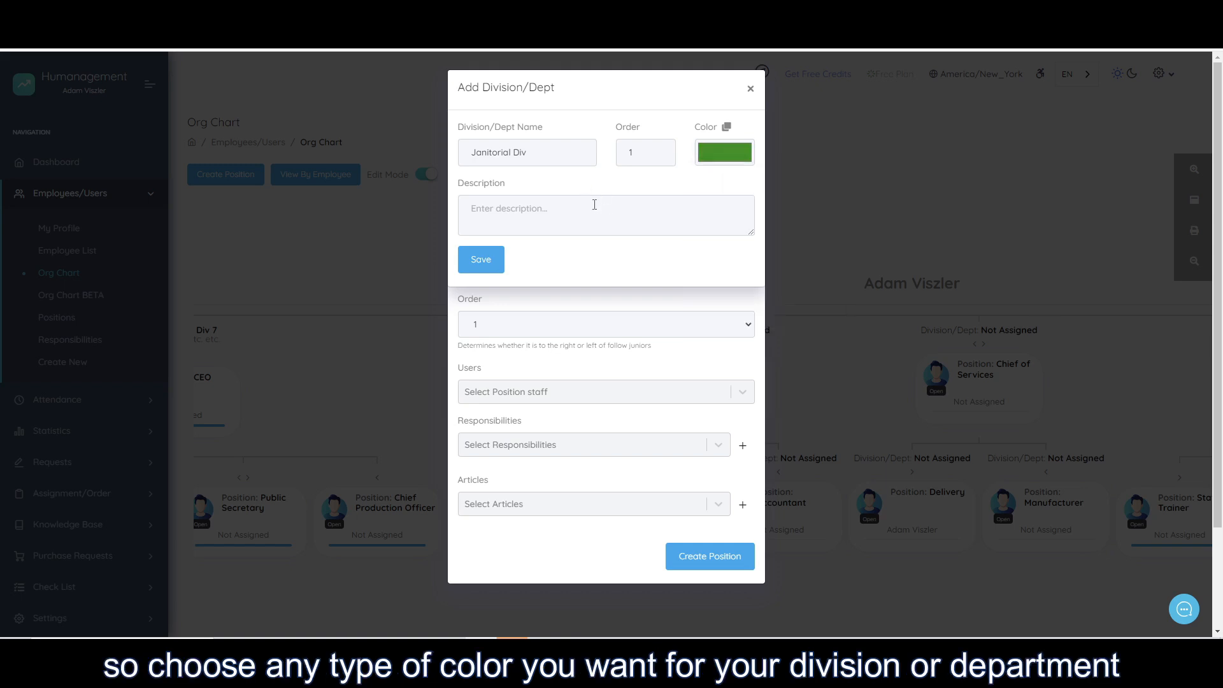
Enter a division description beginning "Cleans the office every now and than" and save the division.
left_click(594, 205)
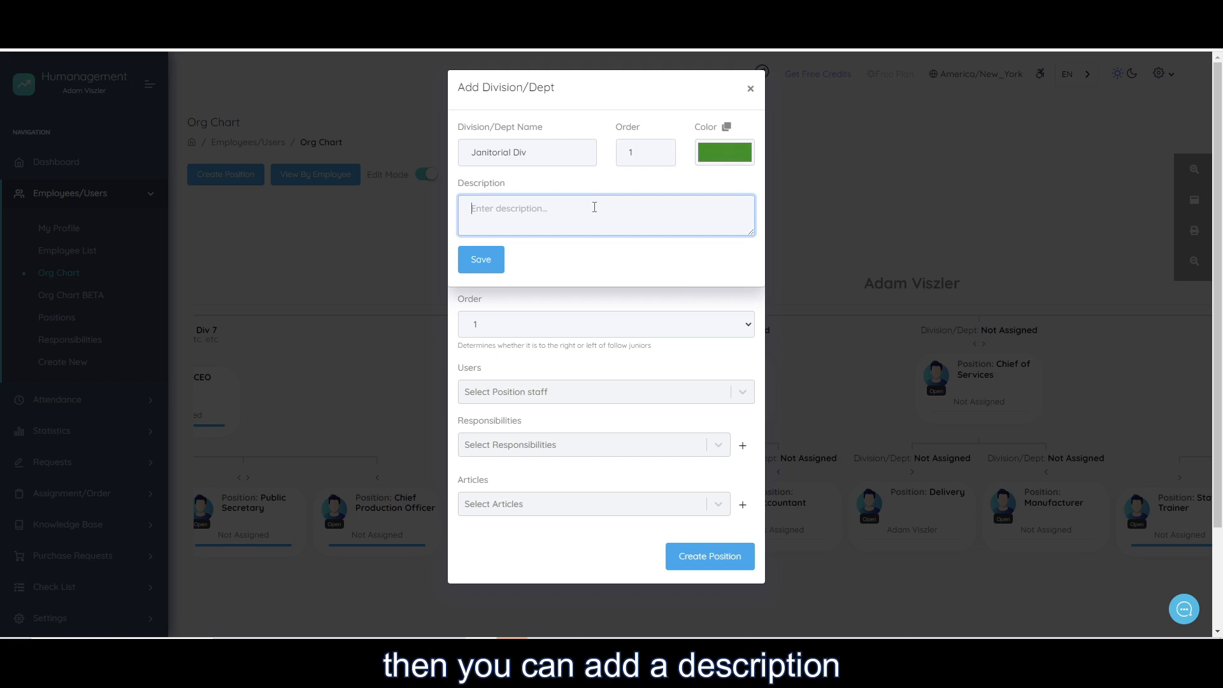
type("Cleans the of")
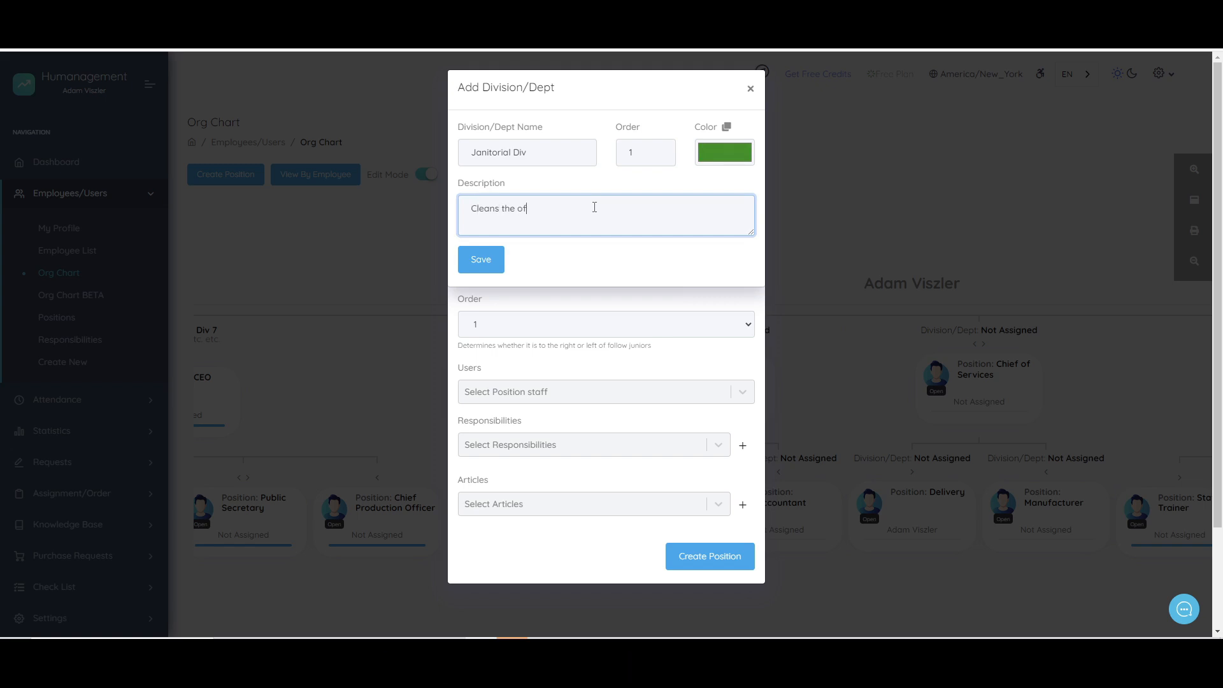
type("fice every now and than (I think")
left_click(489, 254)
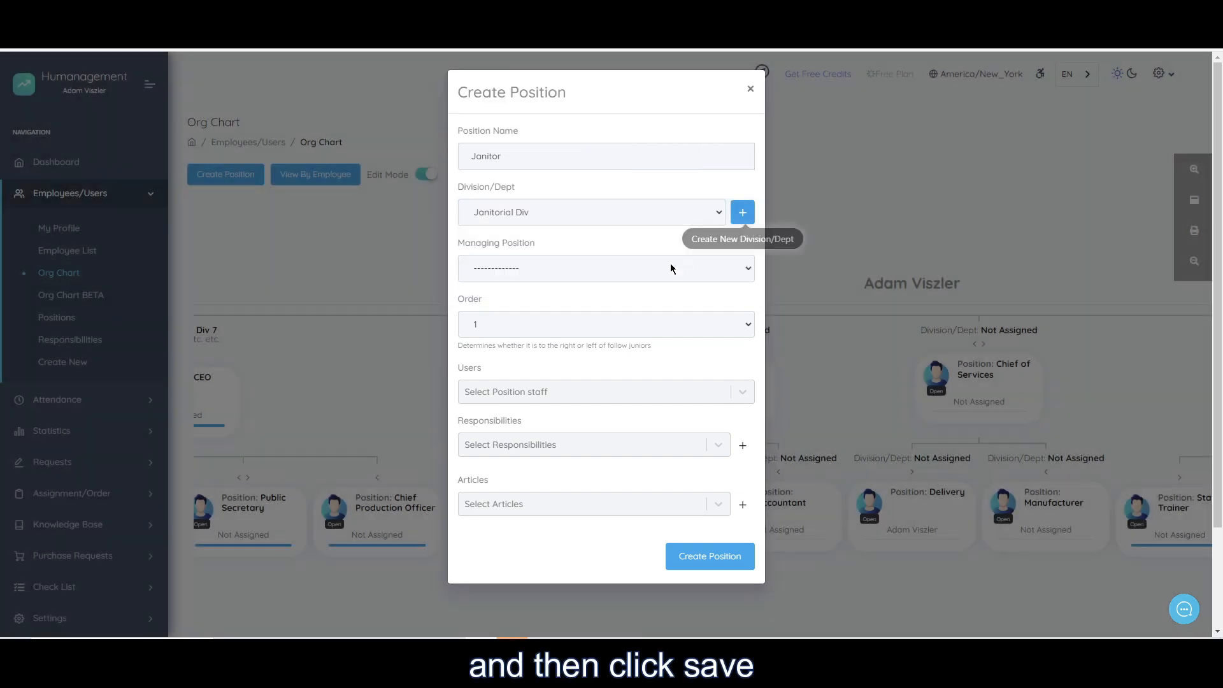
left_click_drag(472, 188, 502, 160)
left_click(509, 230)
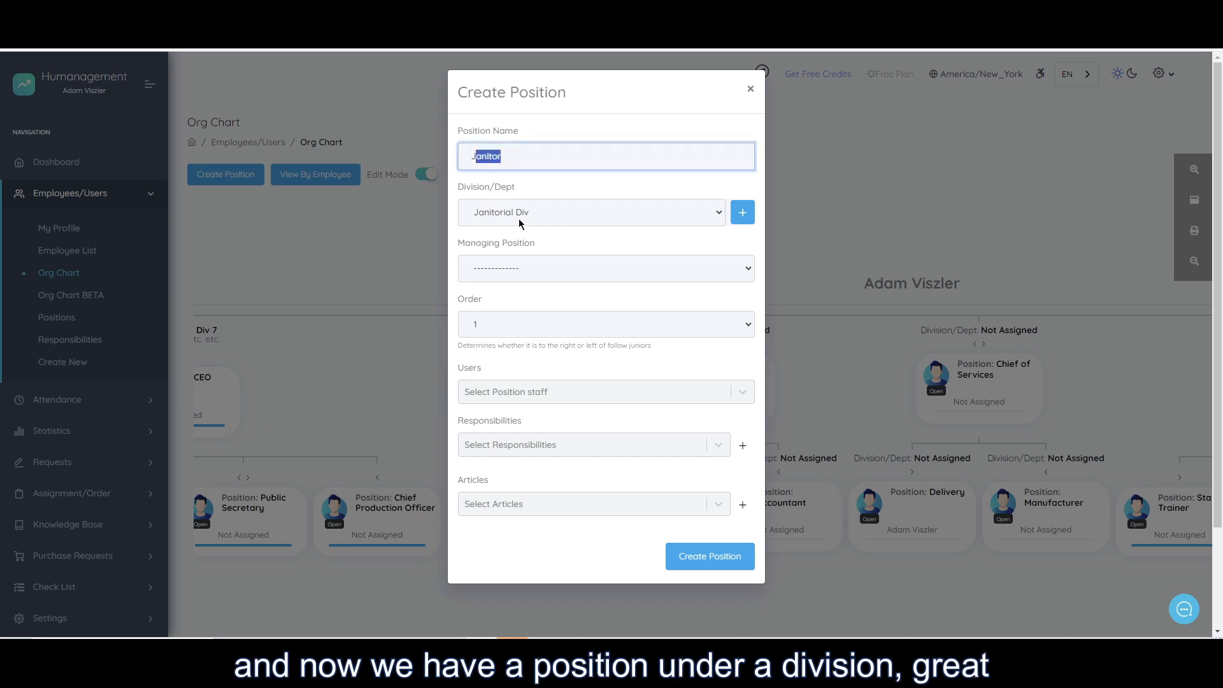
mouse_move(545, 248)
left_mouse_down()
mouse_move(465, 244)
mouse_move(554, 247)
left_mouse_up()
left_click(466, 245)
left_click_drag(503, 159, 471, 157)
left_click(522, 159)
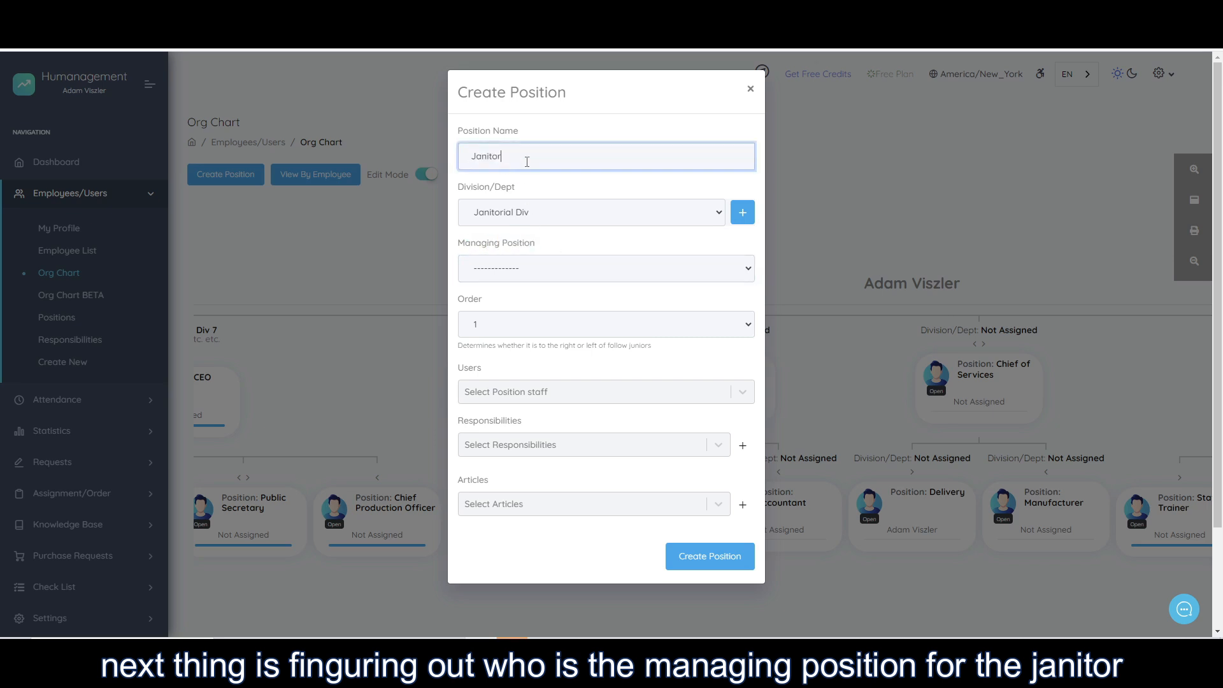
Replace the position name with CEO as an example and change it back to Janitor.
left_click_drag(545, 157, 459, 148)
type("CEO")
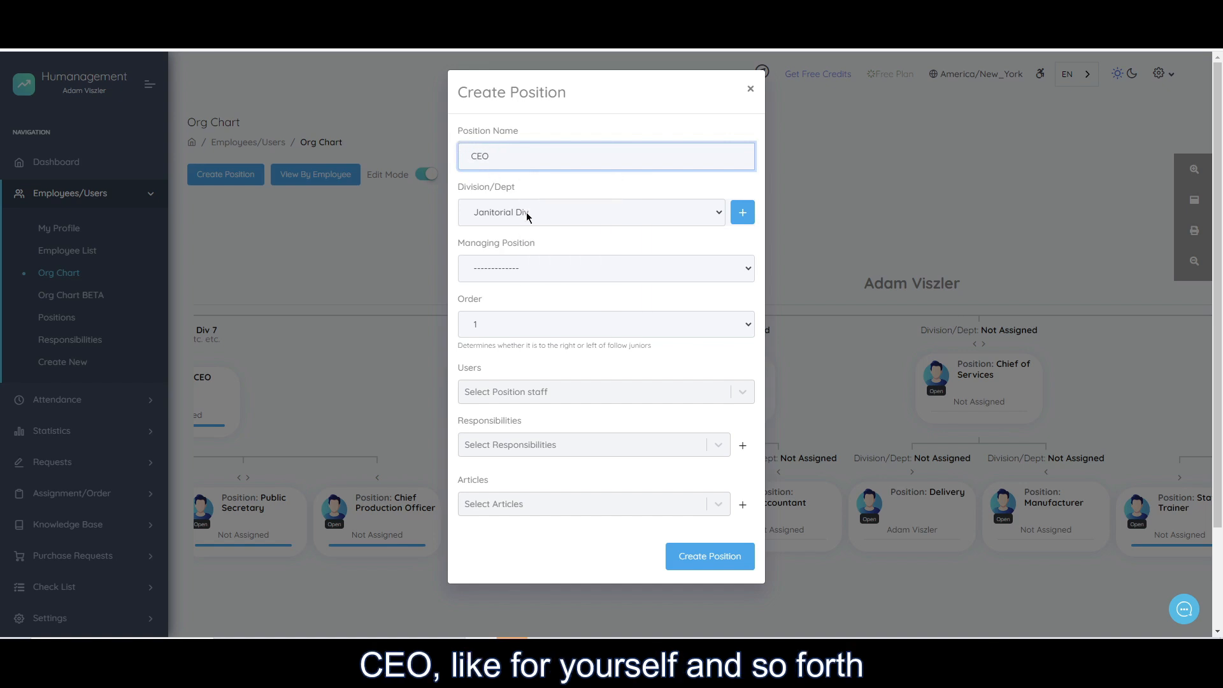
left_click(494, 269)
left_click(494, 269)
left_click(494, 269)
left_click(494, 269)
left_click_drag(521, 147, 415, 156)
type("Janitor")
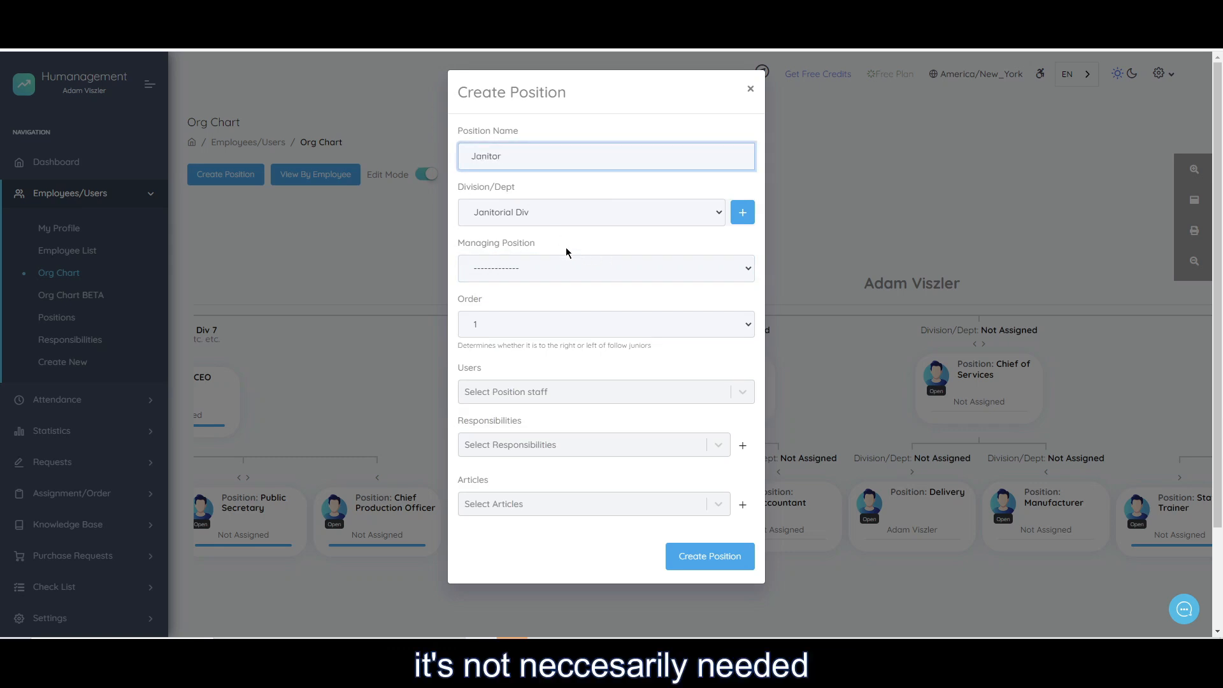
Set the Janitor position's managing position to Sales Rep.
left_click_drag(503, 247, 490, 246)
left_click(513, 261)
scroll(529, 325, "down", 2)
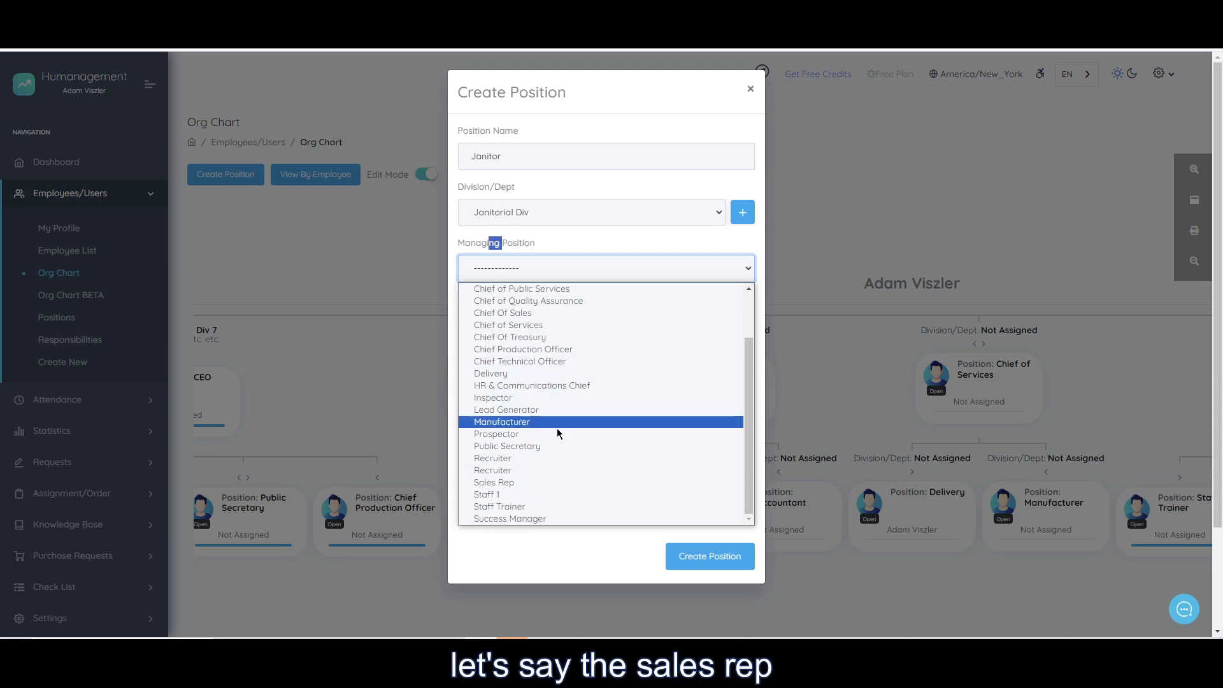
left_click(553, 482)
left_click(541, 245)
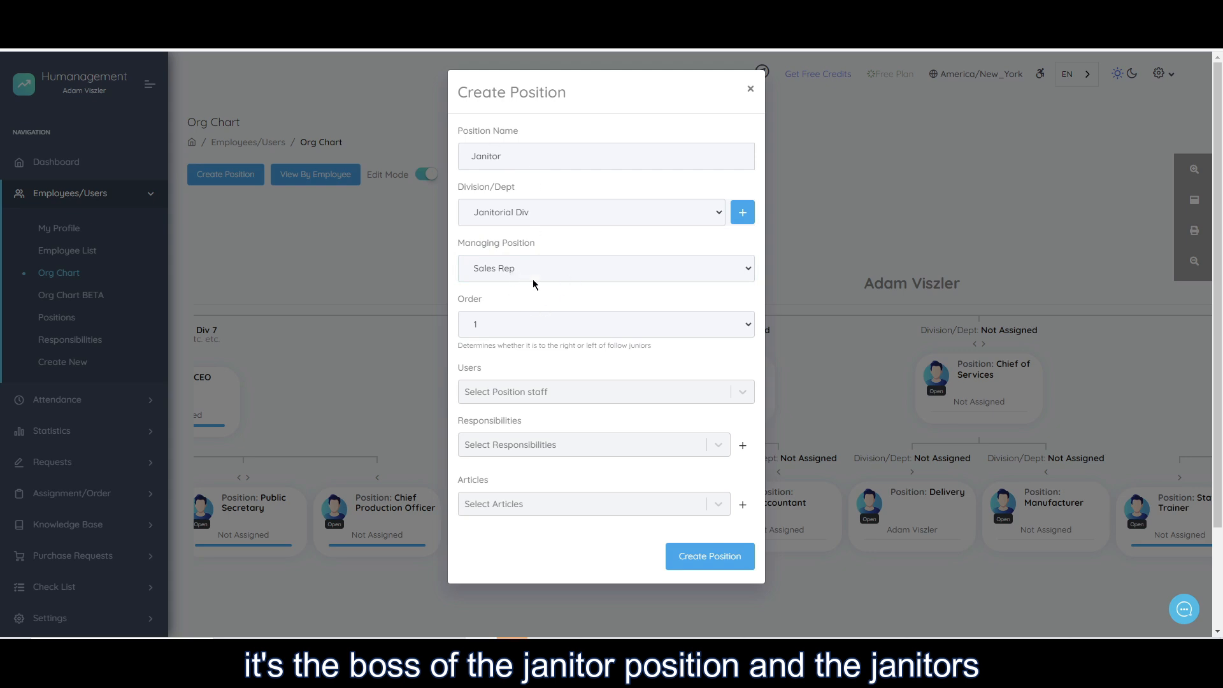
Check the order choices for the Janitor position and keep the order at 1.
scroll(502, 329, "down", 2)
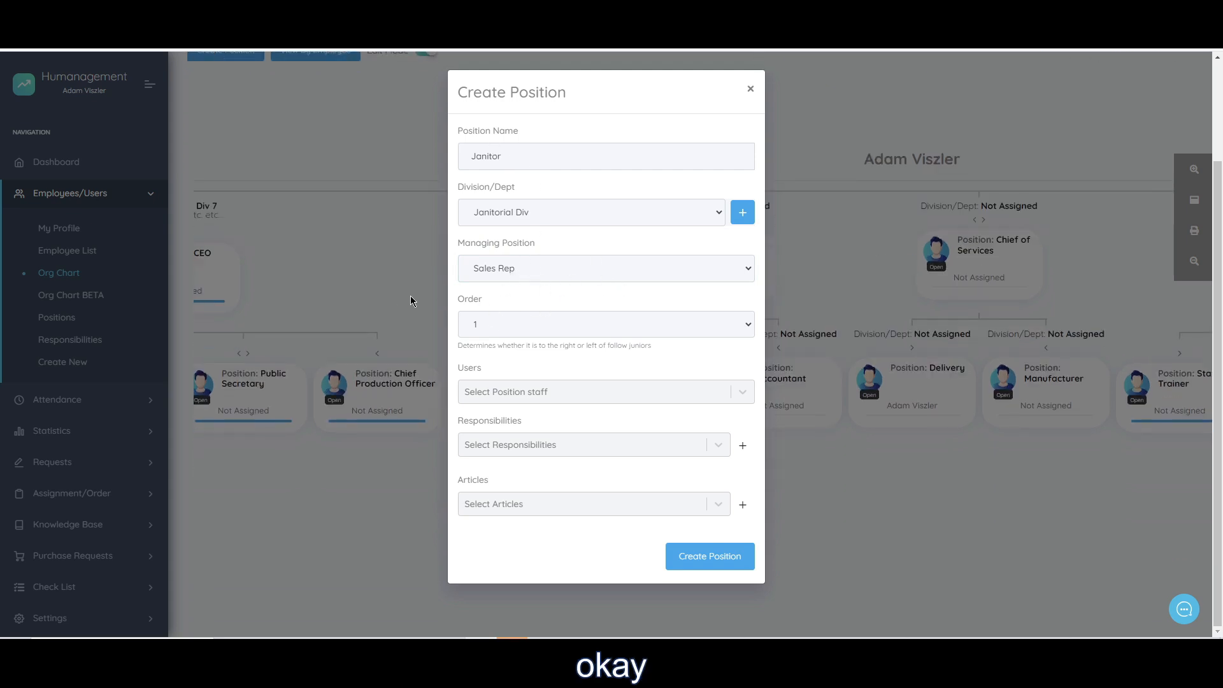
scroll(411, 300, "up", 2)
left_click_drag(503, 155, 474, 153)
left_click(586, 371)
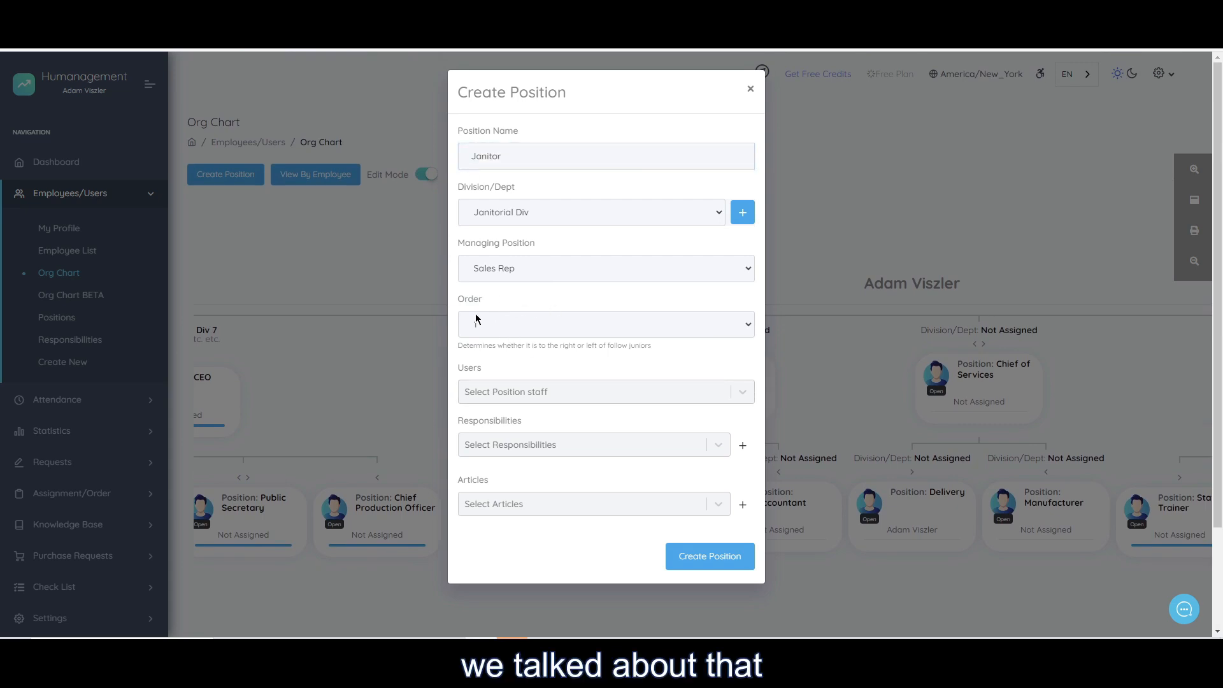
left_click(476, 320)
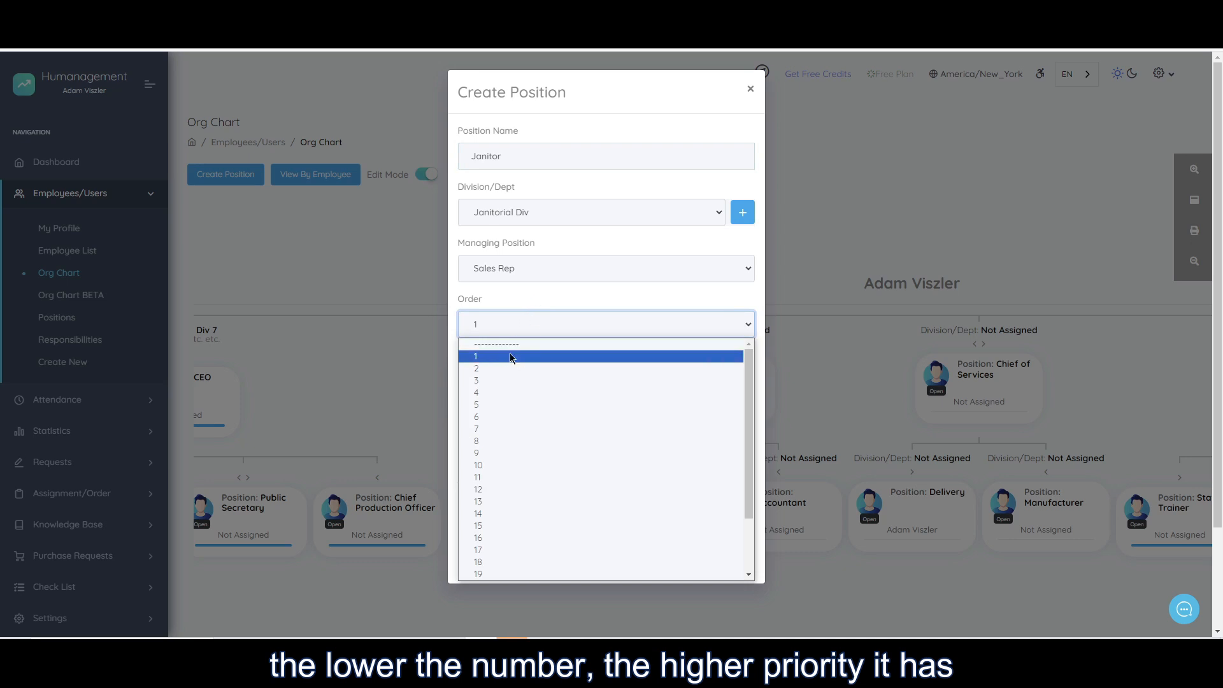
left_click(534, 288)
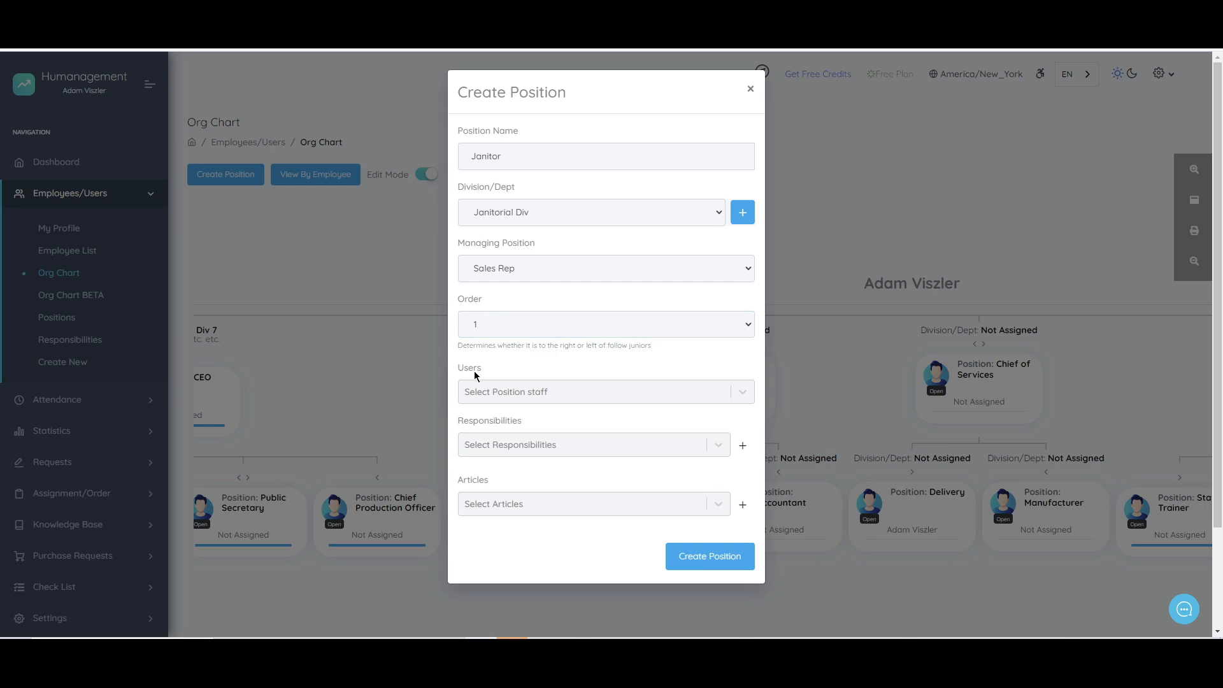
Add the employee who already holds the Delivery position as a user of the Janitor position.
scroll(587, 376, "down", 1)
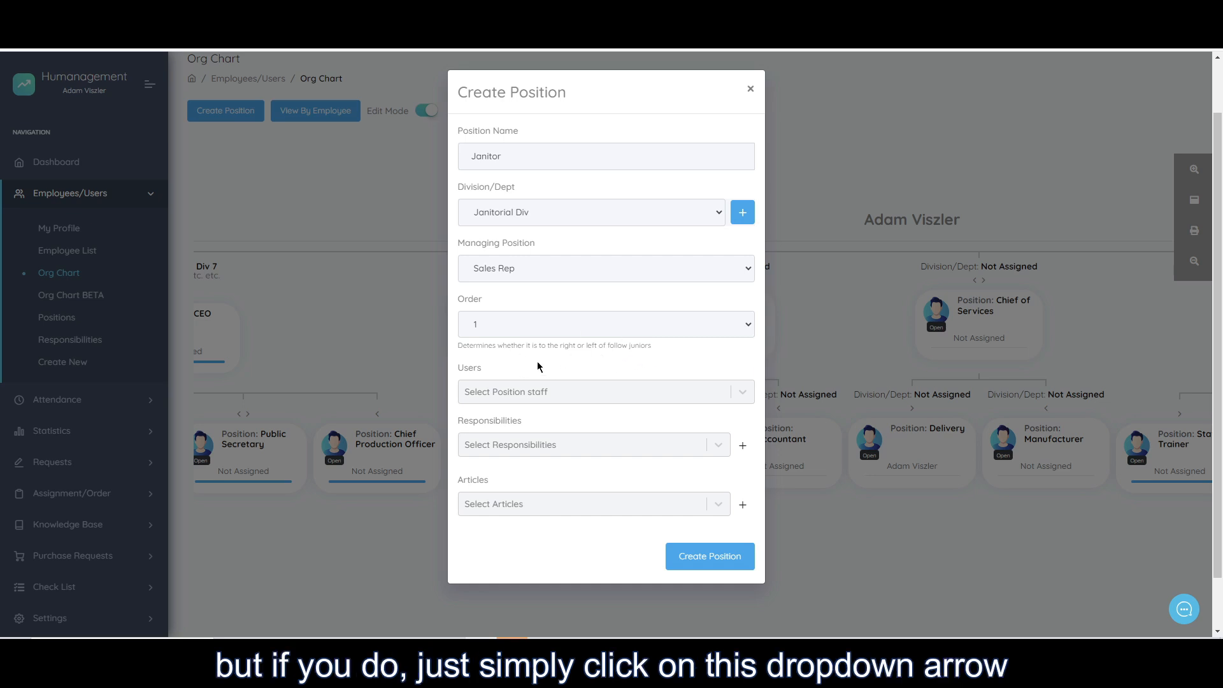
left_click(587, 393)
left_click(586, 394)
left_click(587, 394)
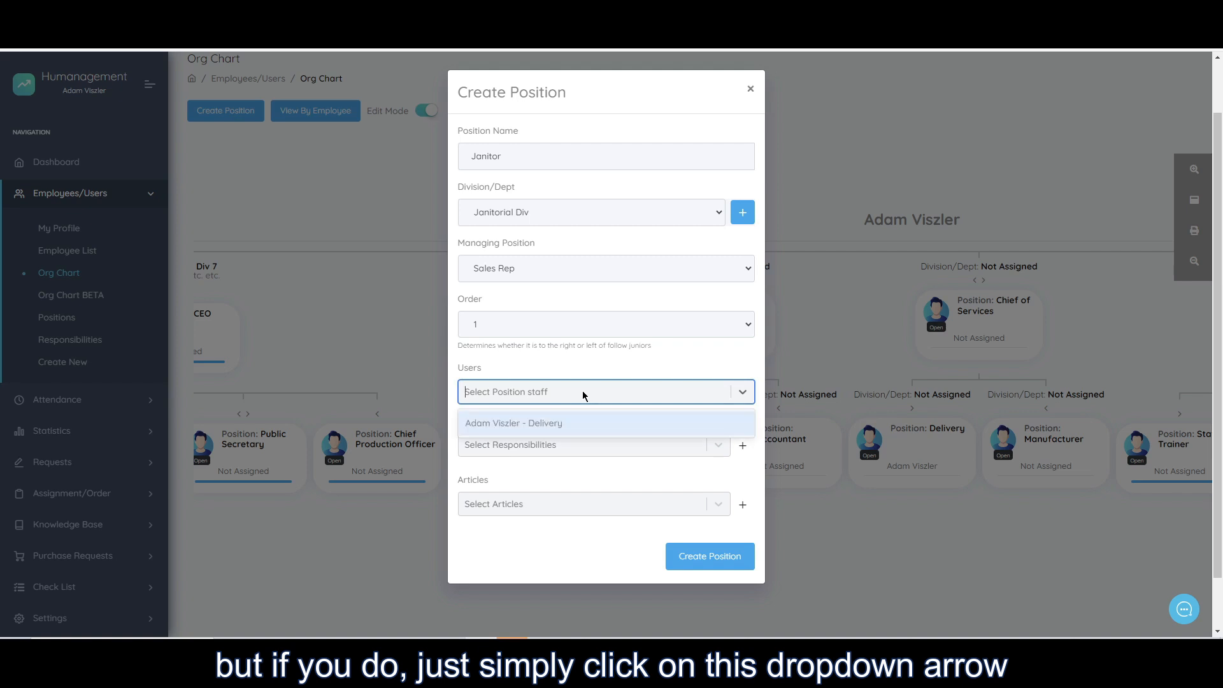
left_click(497, 424)
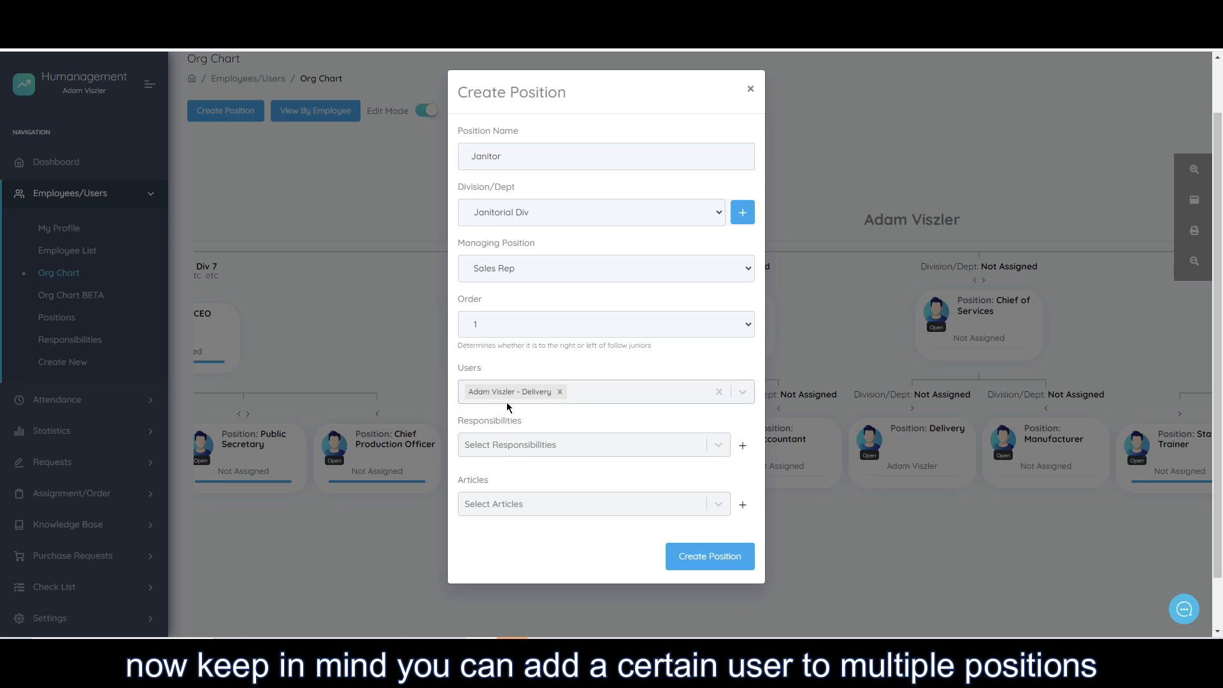
left_click_drag(518, 374, 470, 374)
left_click(471, 375)
Check which responsibilities can be assigned to the Janitor position.
left_click_drag(469, 423, 518, 426)
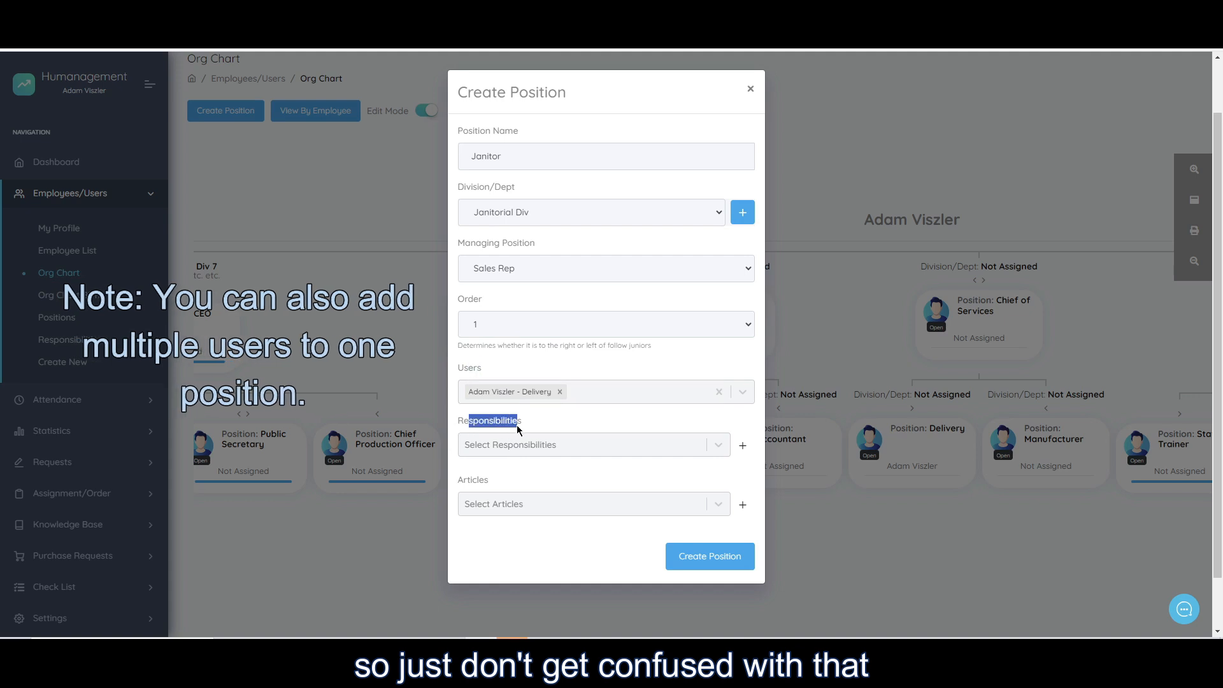
left_click(526, 426)
left_click(572, 445)
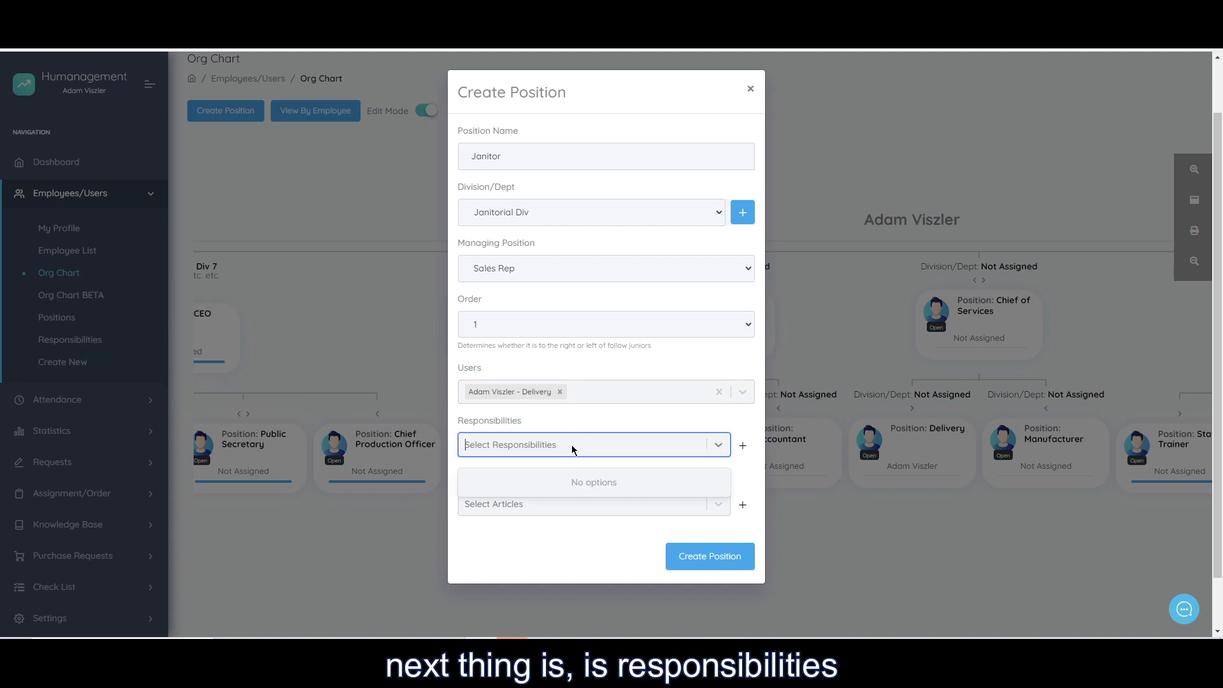
left_click(572, 447)
left_click(572, 446)
left_click(572, 446)
left_click(590, 426)
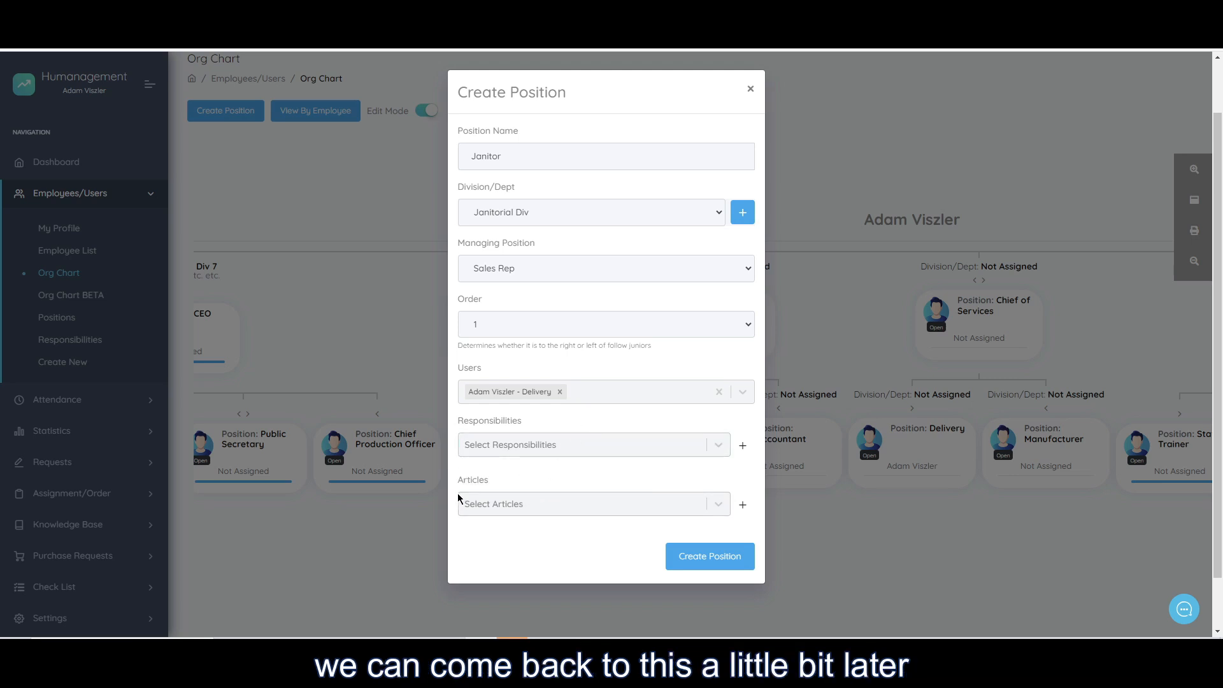
left_click_drag(464, 481, 499, 479)
left_click(509, 478)
left_click_drag(470, 422, 521, 423)
left_click(523, 424)
mouse_move(473, 480)
left_mouse_down()
mouse_move(509, 484)
mouse_move(492, 486)
left_mouse_up()
left_click(511, 485)
left_click_drag(486, 423, 516, 423)
left_click(514, 424)
left_click_drag(525, 159, 464, 154)
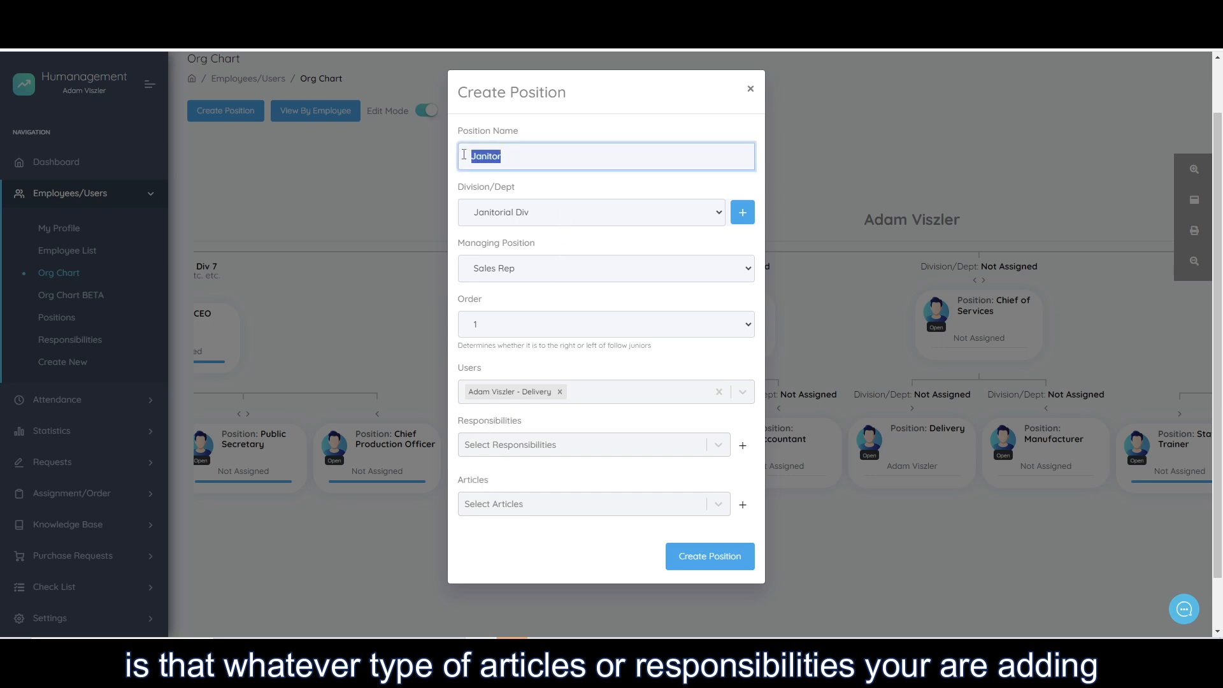
left_click(524, 476)
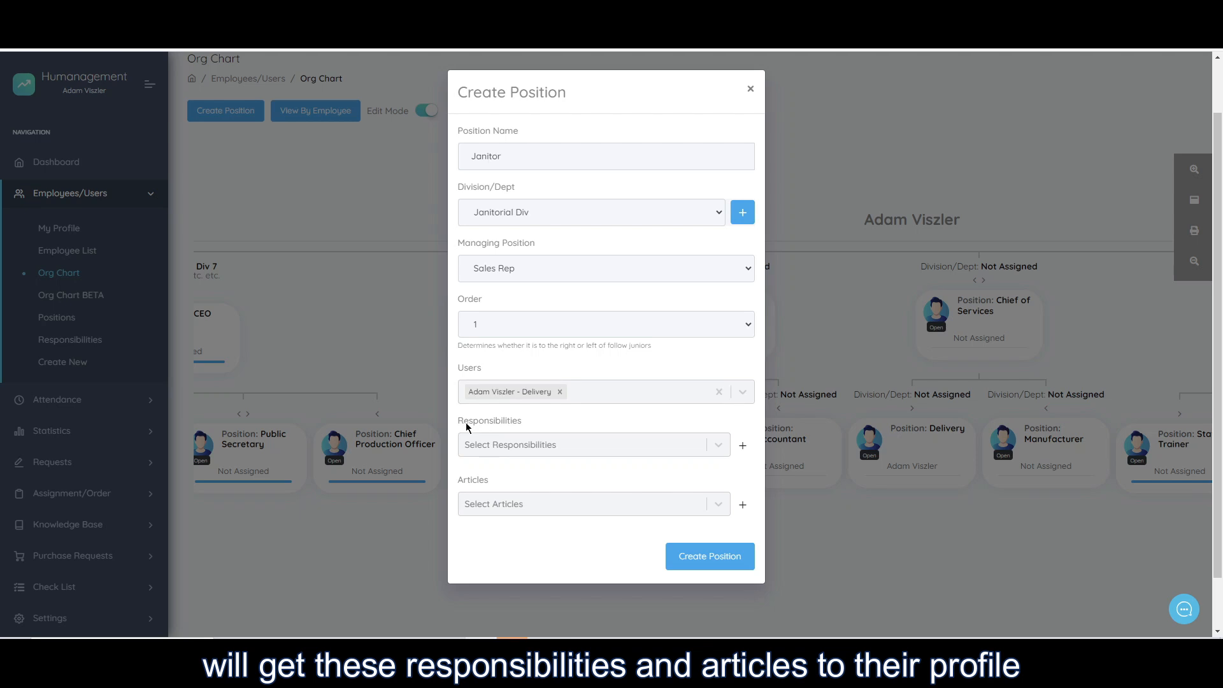
left_click_drag(467, 424, 515, 429)
left_click(467, 484)
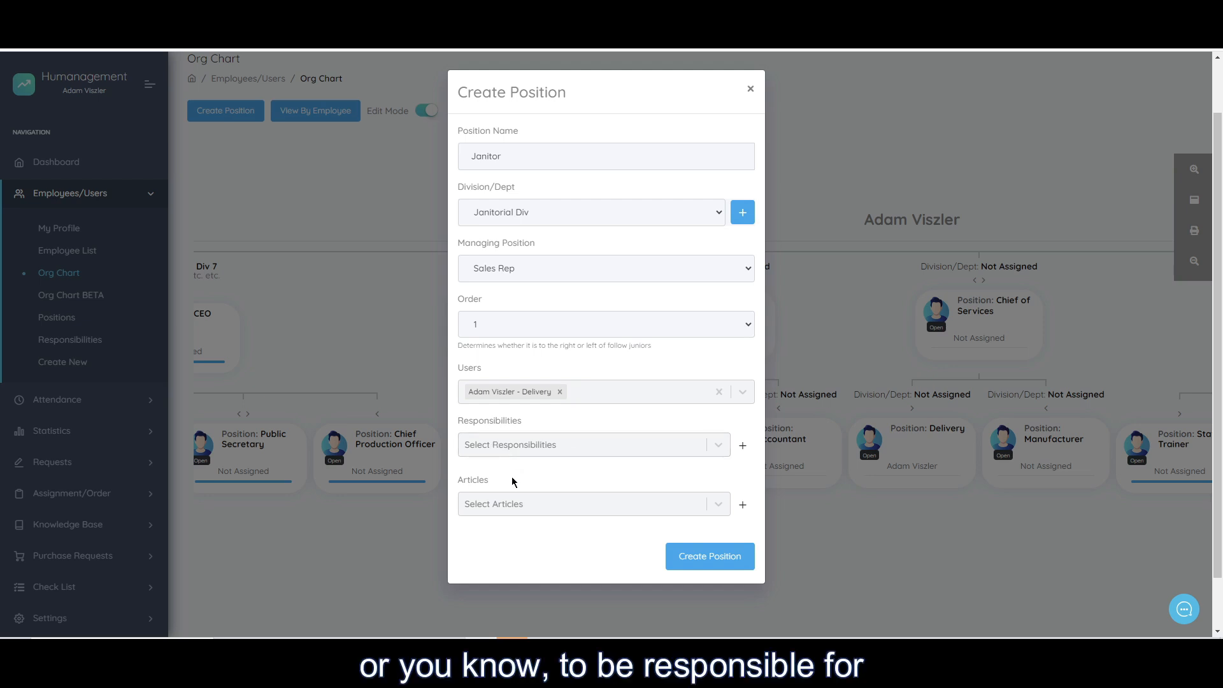
Assign the article "How to help an overworked executive" to the Janitor position and create the position.
left_click(503, 506)
scroll(504, 561, "down", 3)
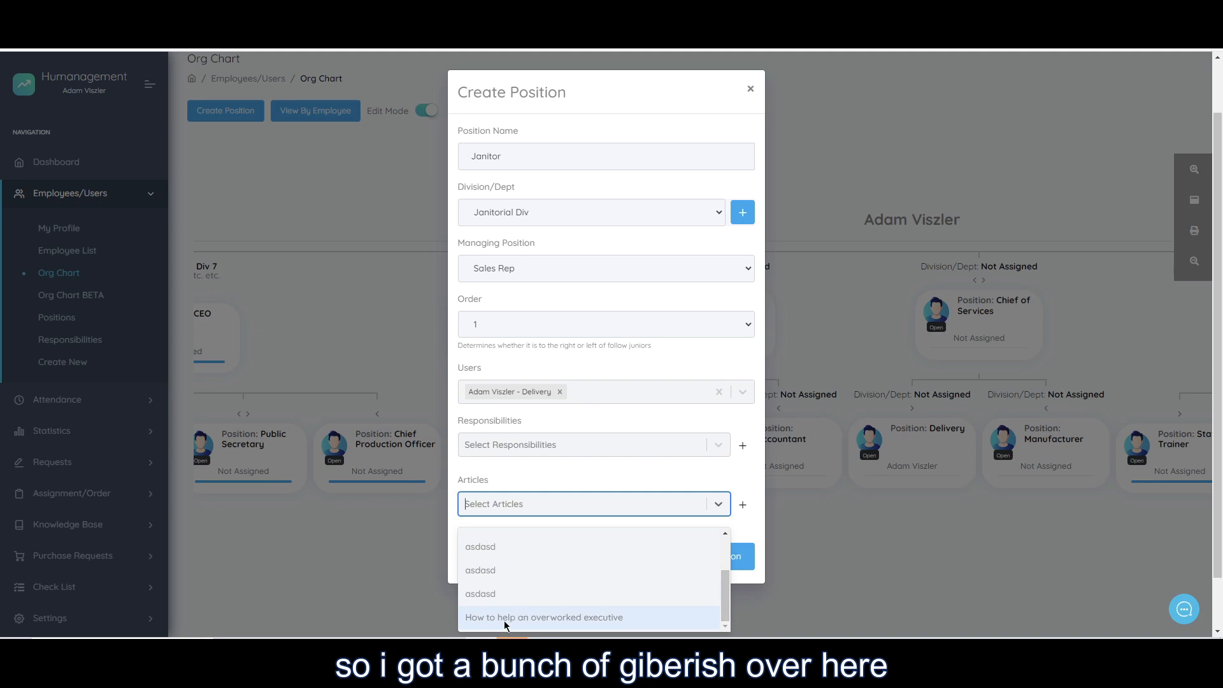
left_click(525, 618)
left_click(520, 547)
double_click(502, 160)
left_click(541, 469)
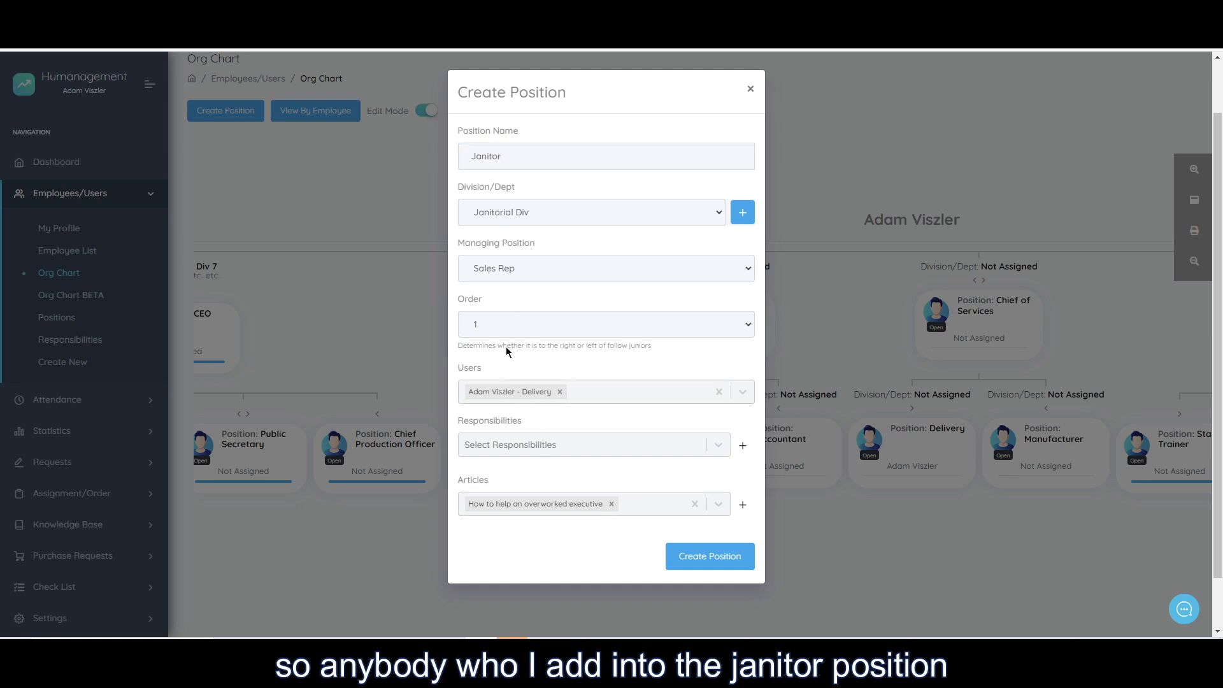
left_click_drag(477, 151, 521, 160)
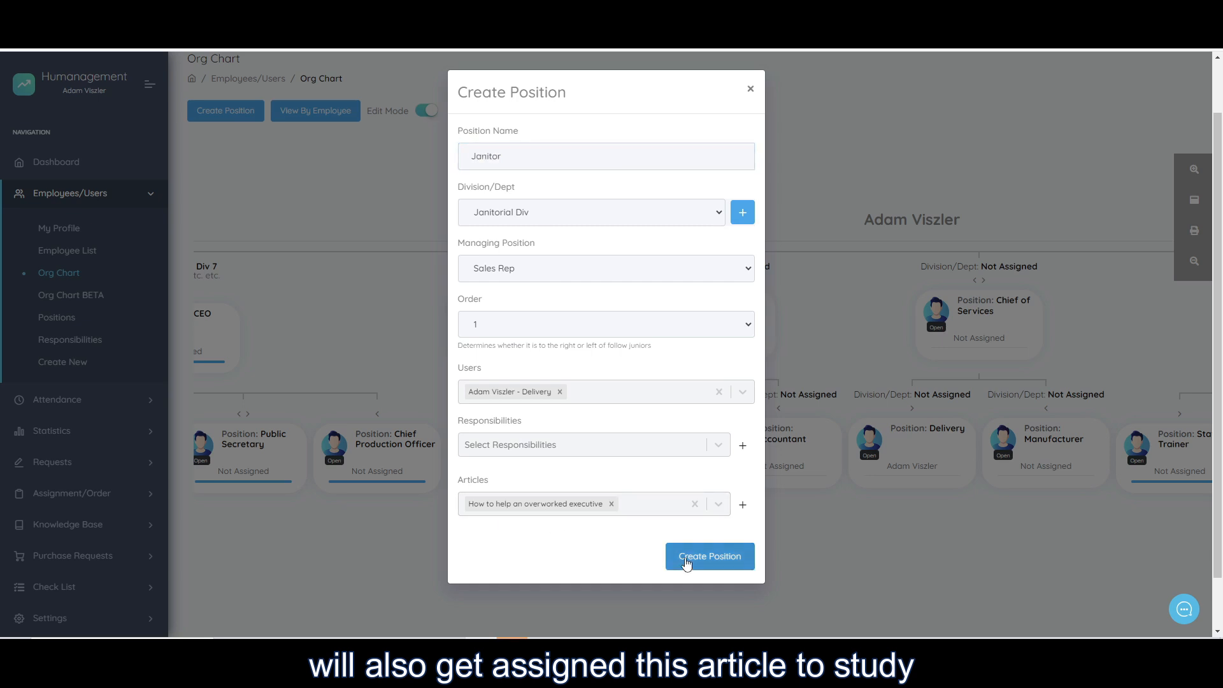
left_click(687, 560)
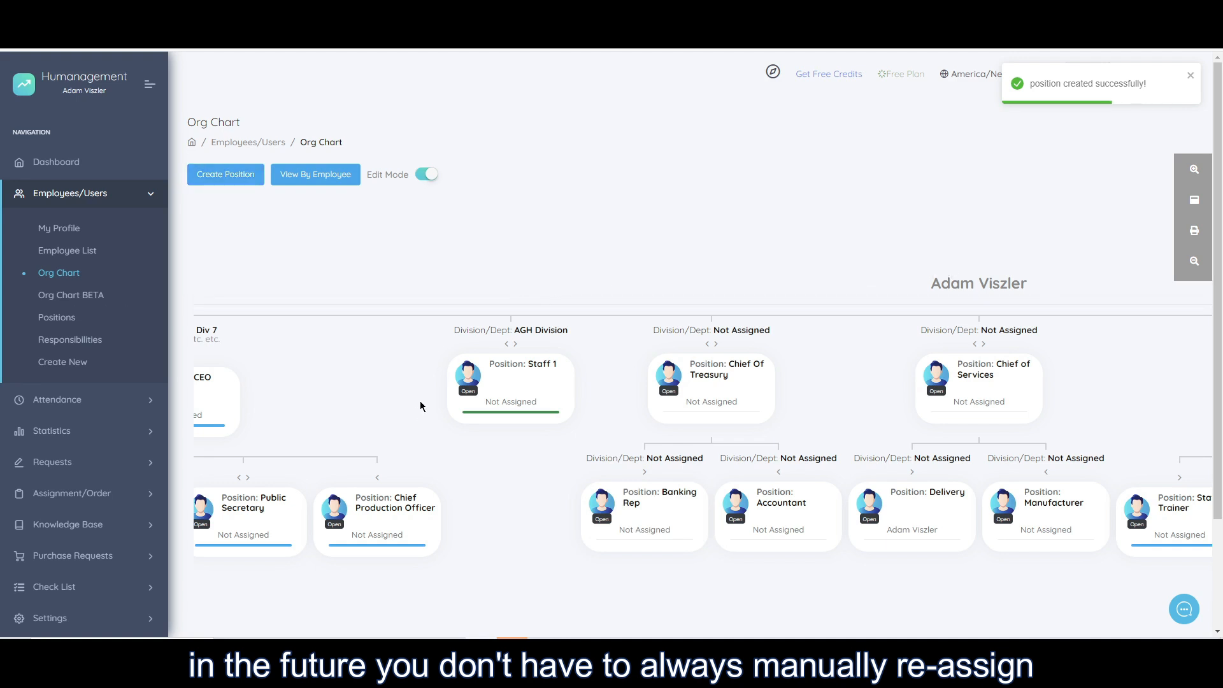
Look through the org chart to find the newly created Janitor position.
left_click_drag(421, 406, 323, 426)
left_click_drag(919, 378, 585, 325)
left_click_drag(957, 344, 683, 286)
left_click_drag(804, 344, 984, 286)
left_click_drag(549, 471, 902, 432)
left_click_drag(552, 429, 826, 483)
left_click_drag(592, 434, 762, 545)
left_click_drag(647, 396, 640, 365)
left_click_drag(666, 415, 468, 406)
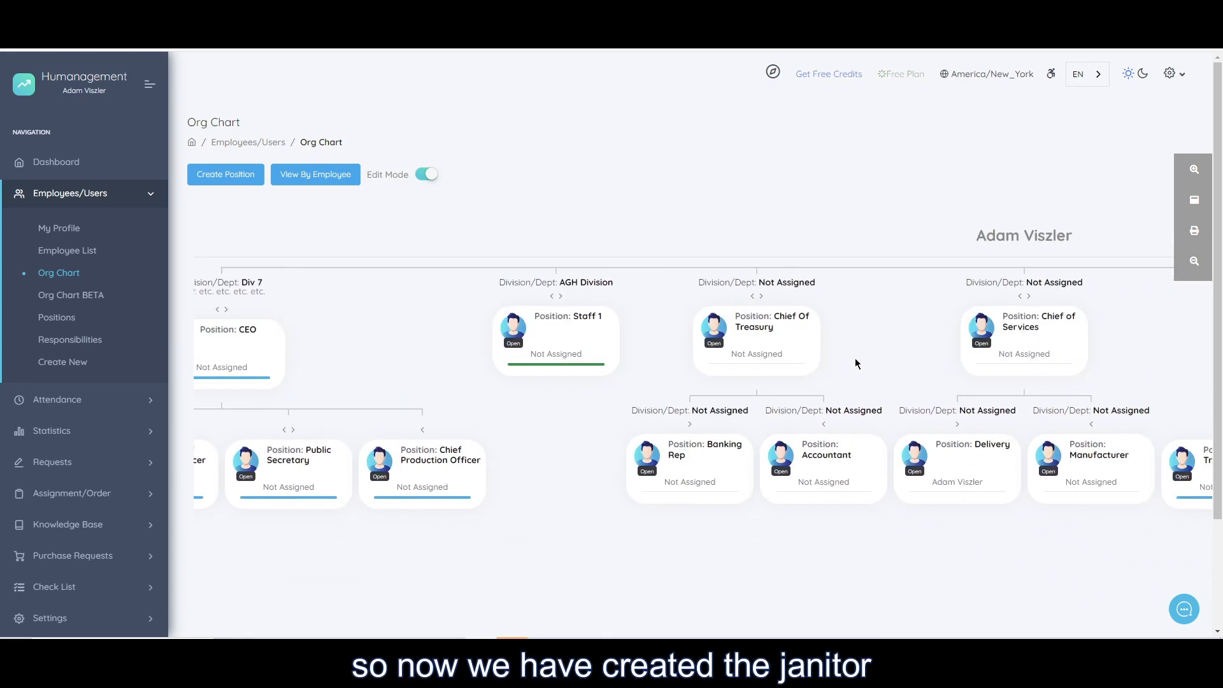
left_click_drag(799, 350, 607, 358)
left_click_drag(981, 343, 576, 350)
left_click_drag(728, 332, 462, 322)
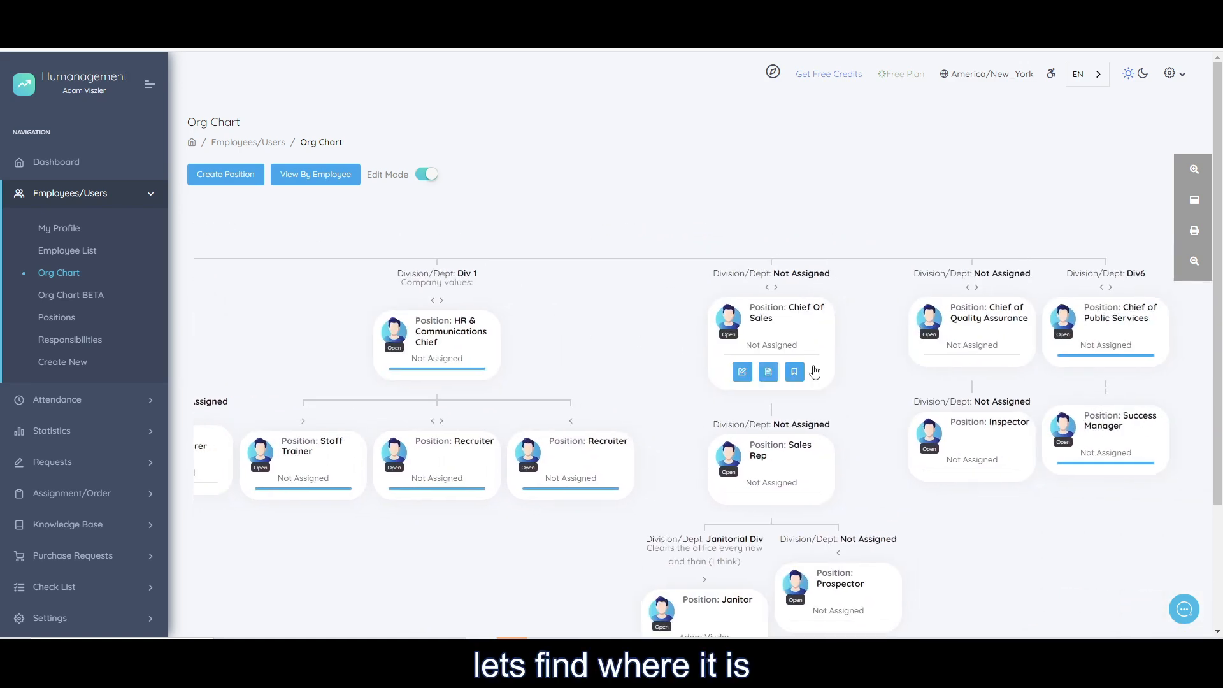
left_click_drag(885, 372, 688, 342)
mouse_move(850, 478)
left_mouse_down()
mouse_move(766, 417)
mouse_move(836, 460)
left_mouse_up()
left_click_drag(766, 453, 852, 438)
mouse_move(564, 473)
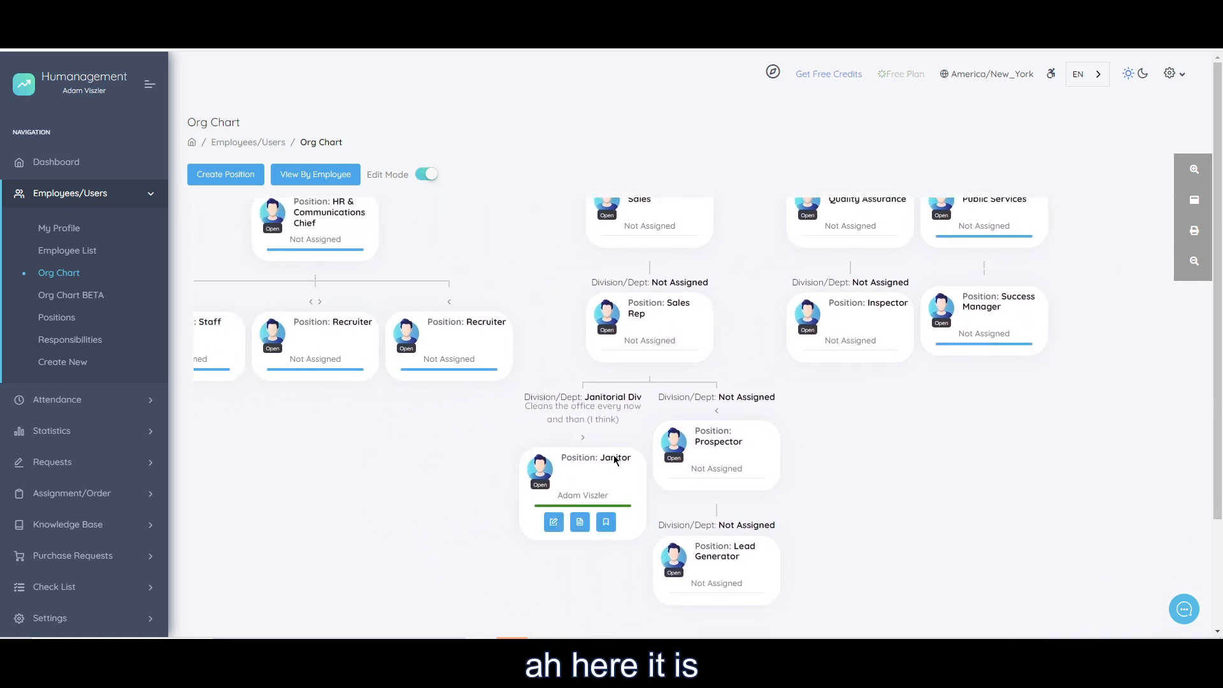
Examine the Janitor position's division and its place in the reporting line around the Sales Rep.
mouse_move(552, 404)
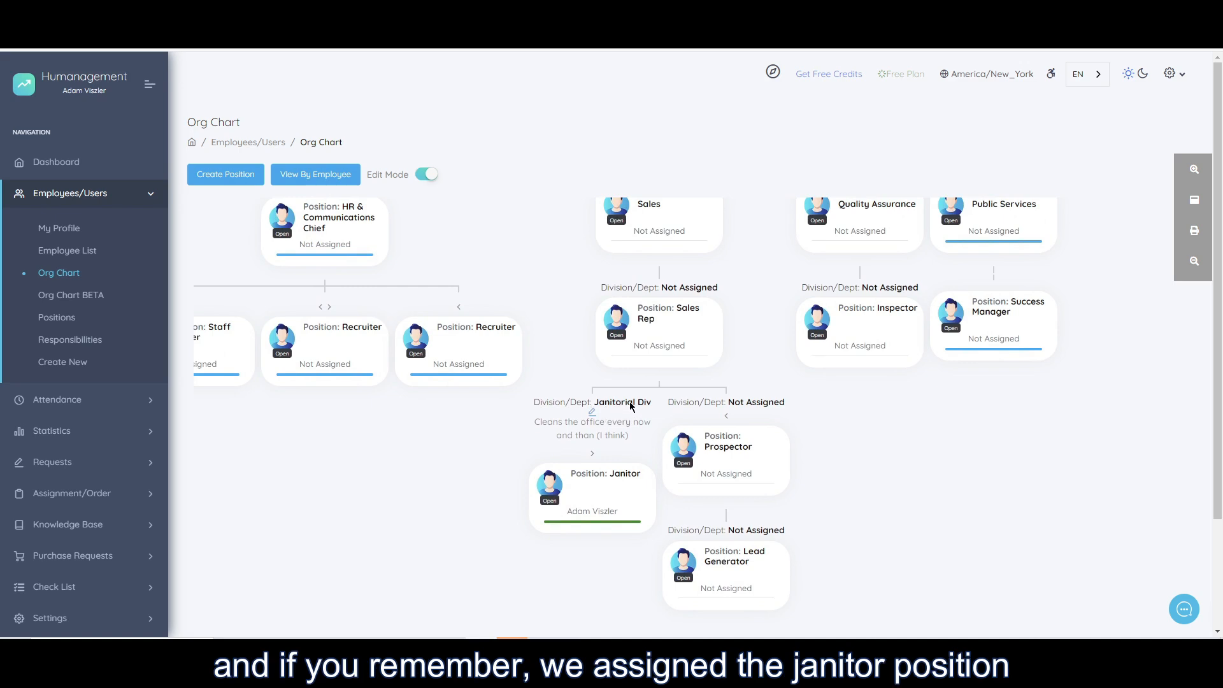
mouse_move(663, 320)
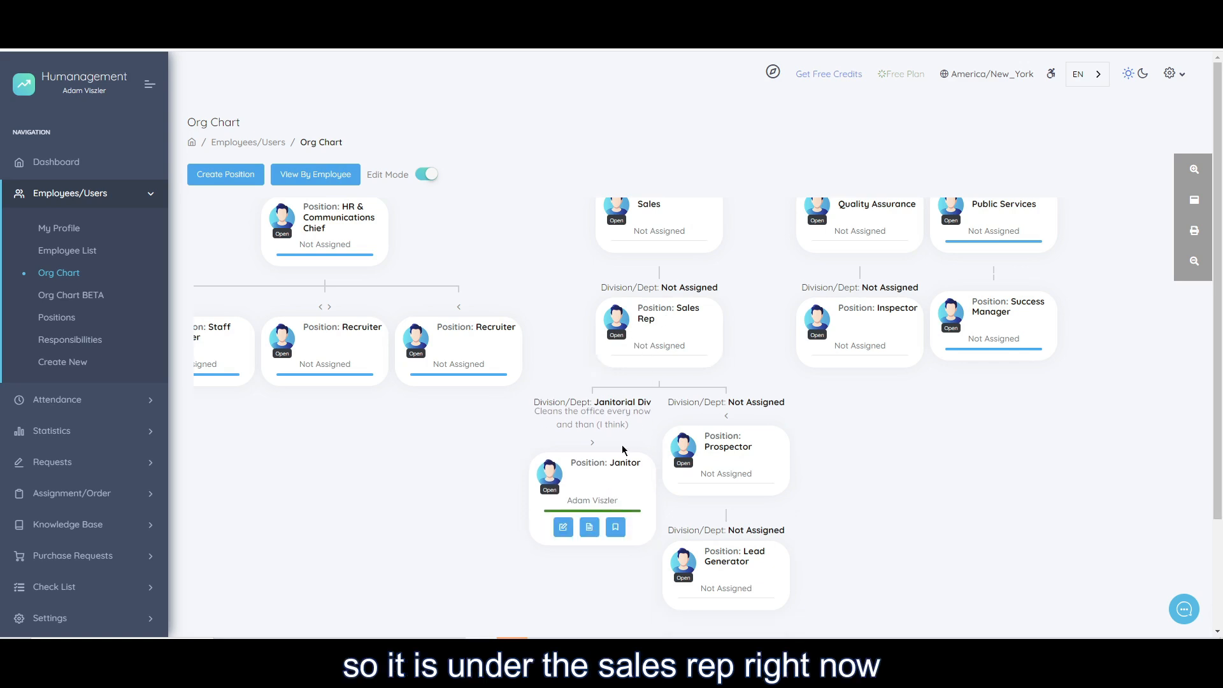
left_click_drag(771, 361, 824, 439)
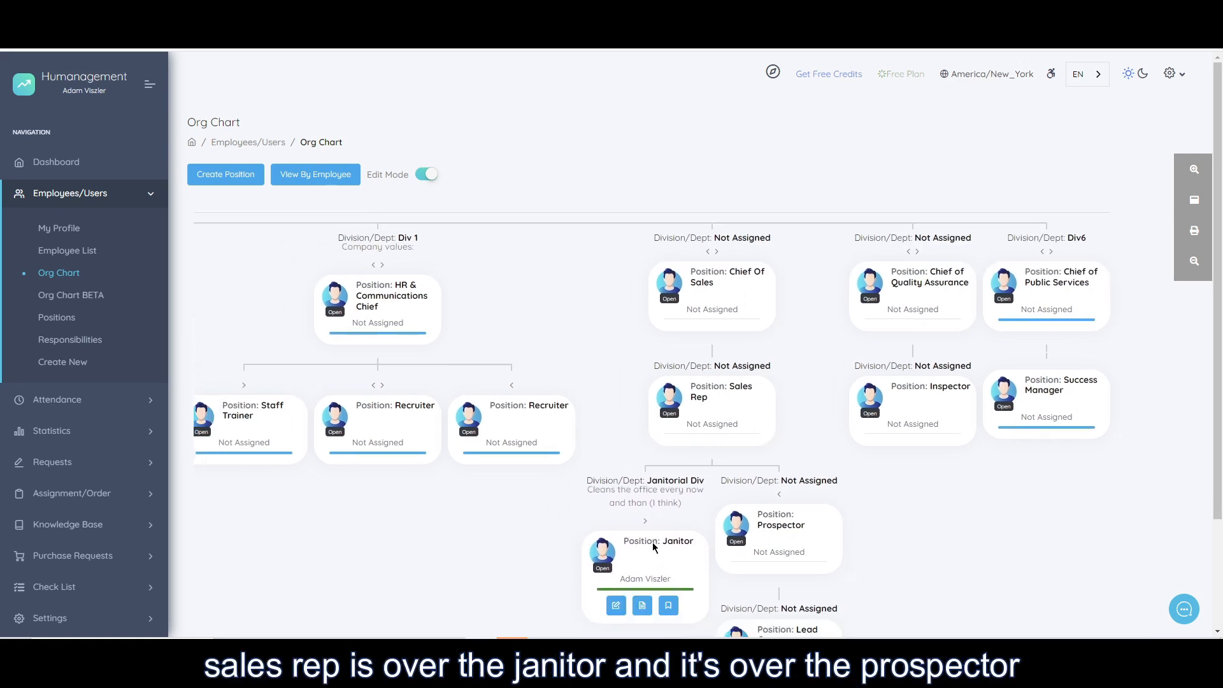
left_click_drag(876, 520, 827, 426)
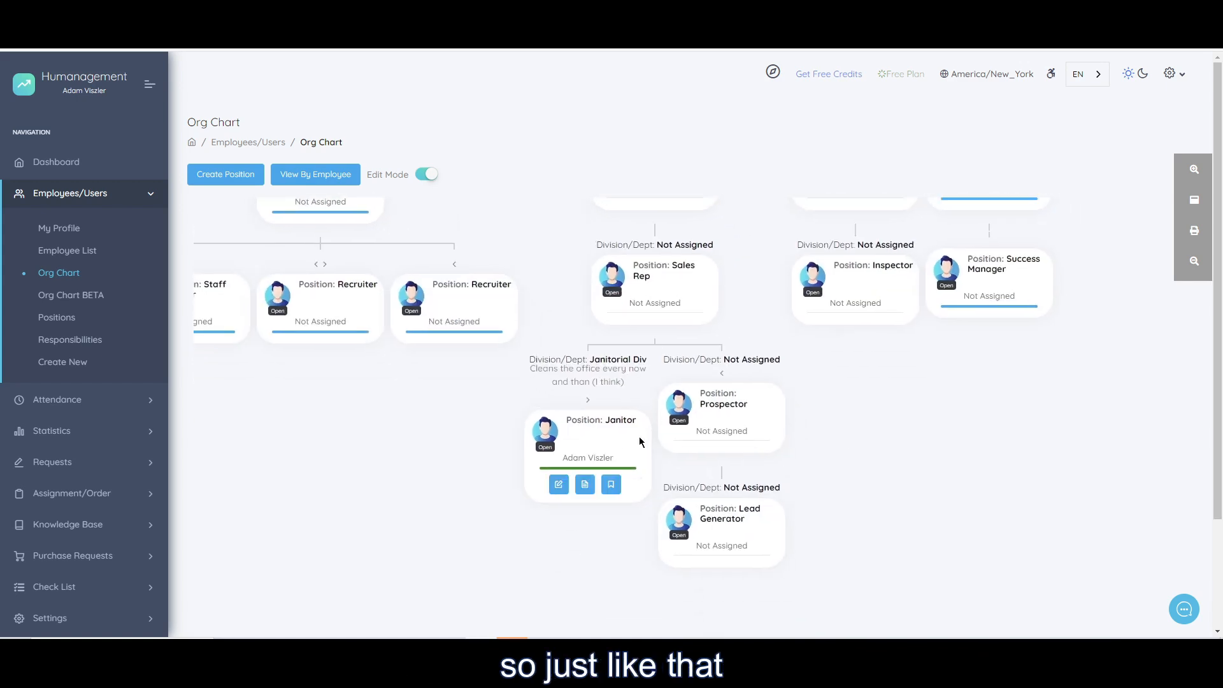
View the Janitor position's editable details from its org chart card and close them without changes.
mouse_move(580, 432)
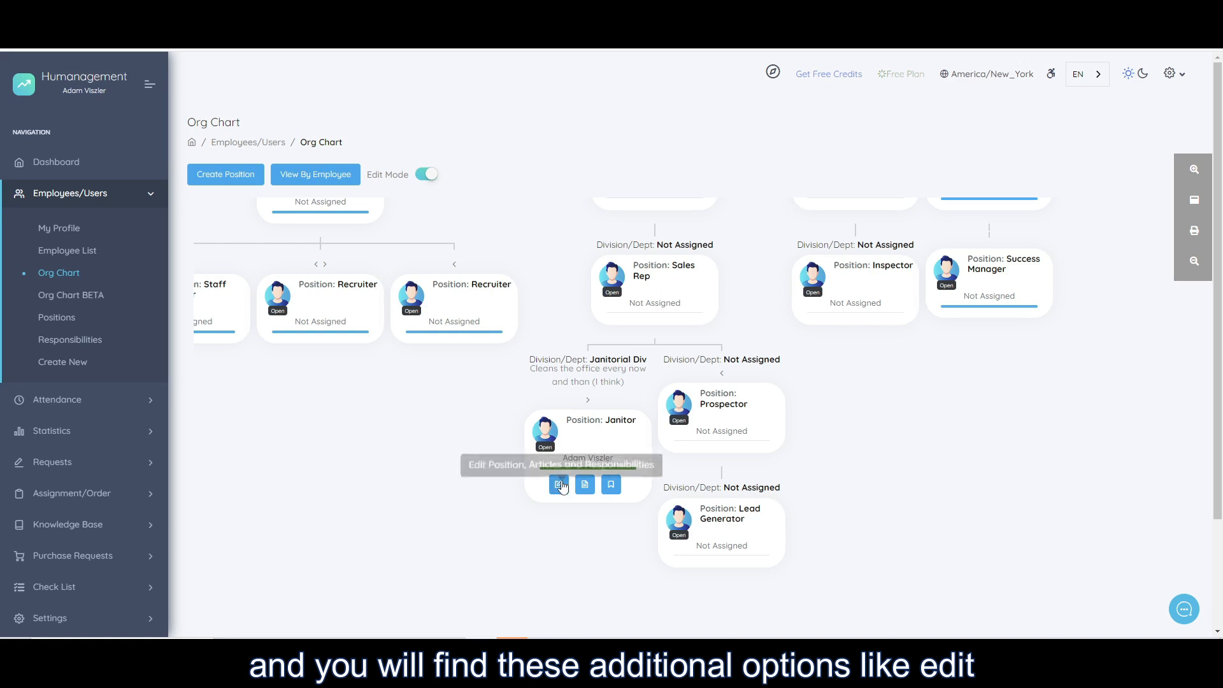
left_click(559, 486)
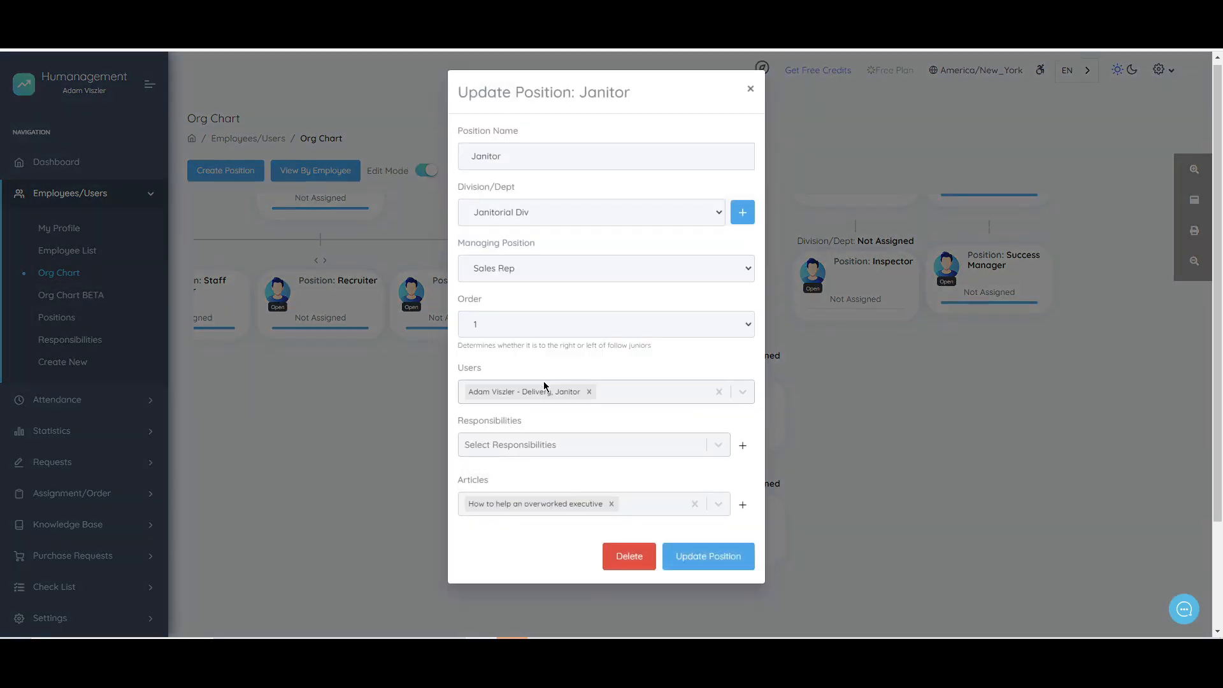
left_click(750, 93)
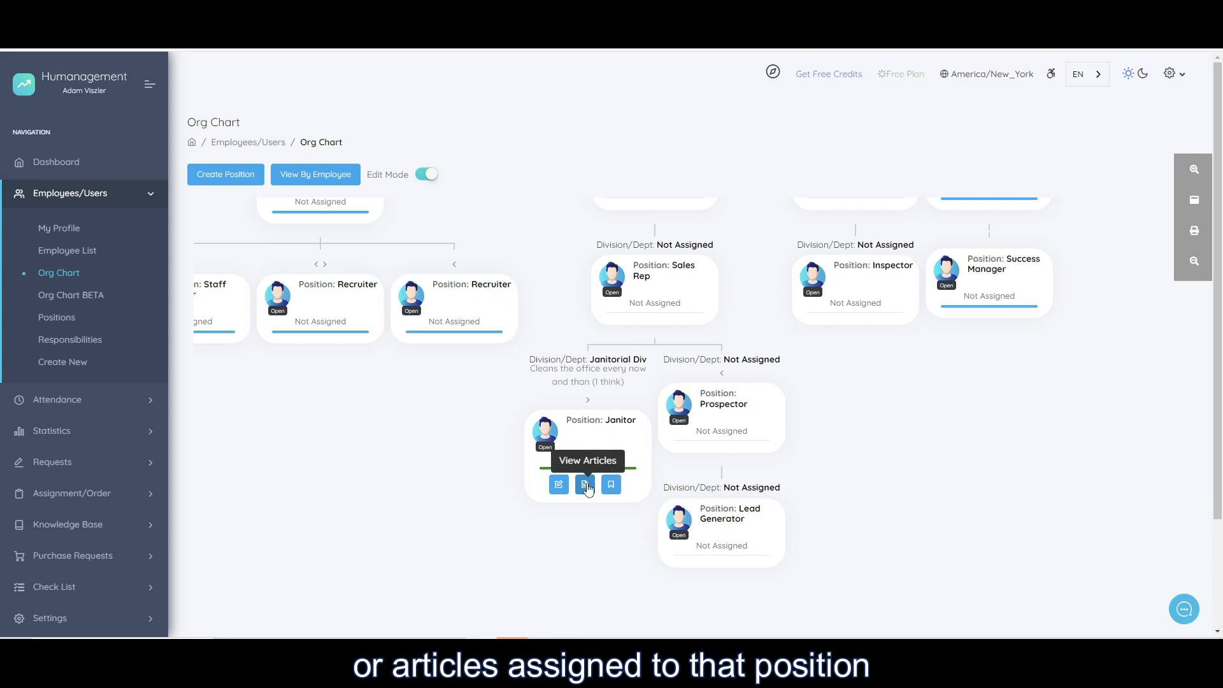
View the articles assigned to the Janitor position and close the article list.
left_click(586, 486)
left_click_drag(496, 127, 564, 127)
double_click(517, 126)
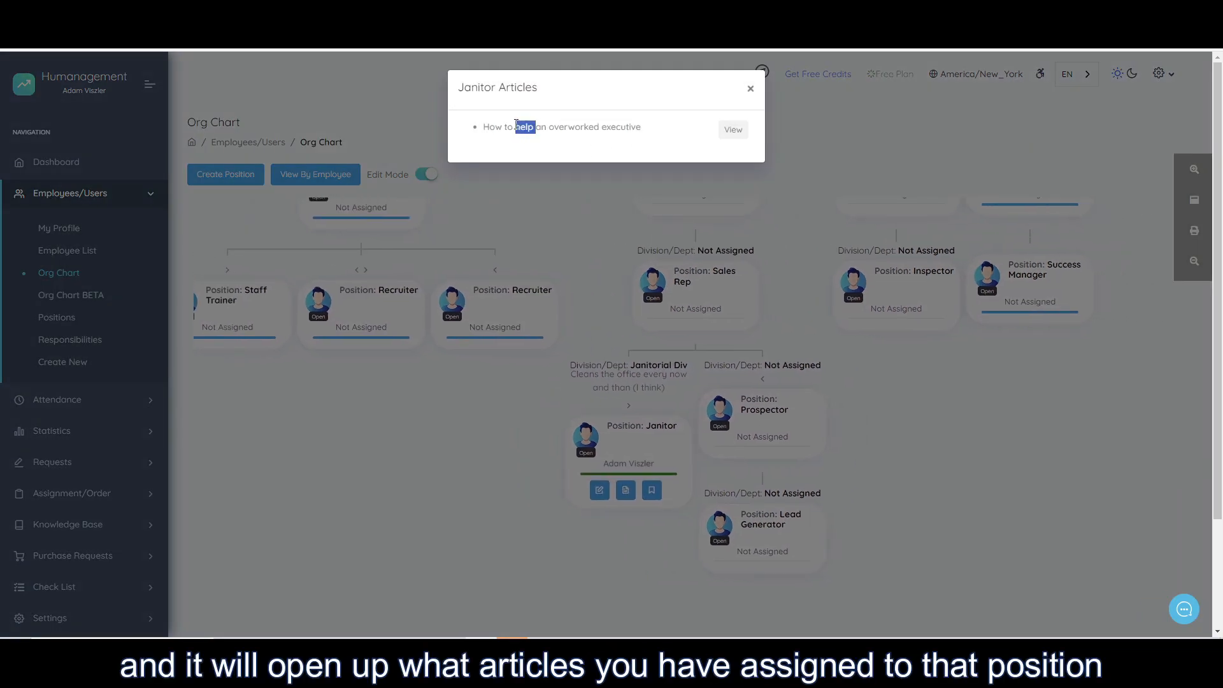
triple_click(517, 126)
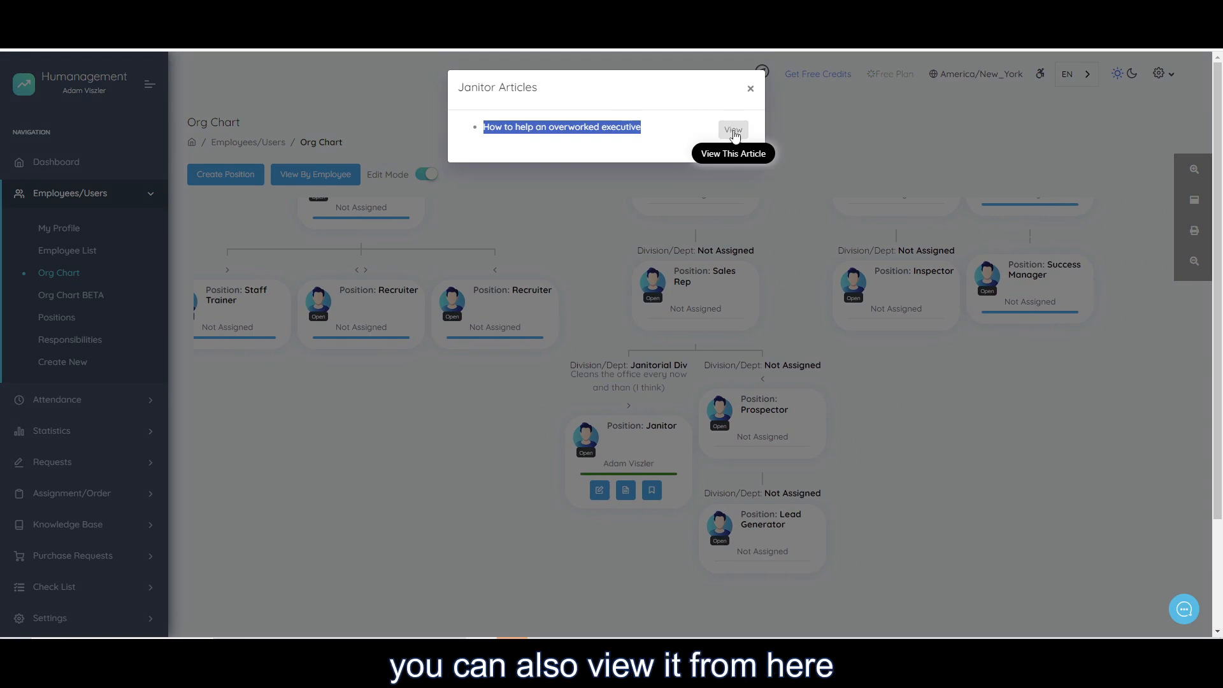
left_click(751, 89)
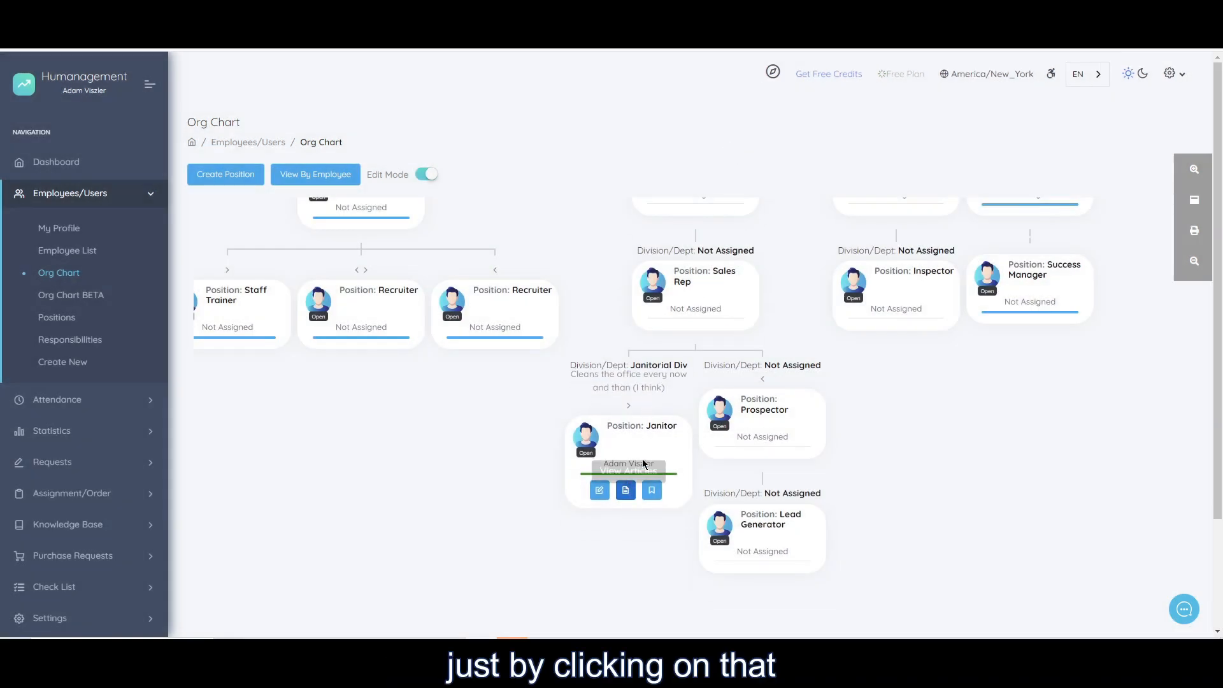
left_click(626, 490)
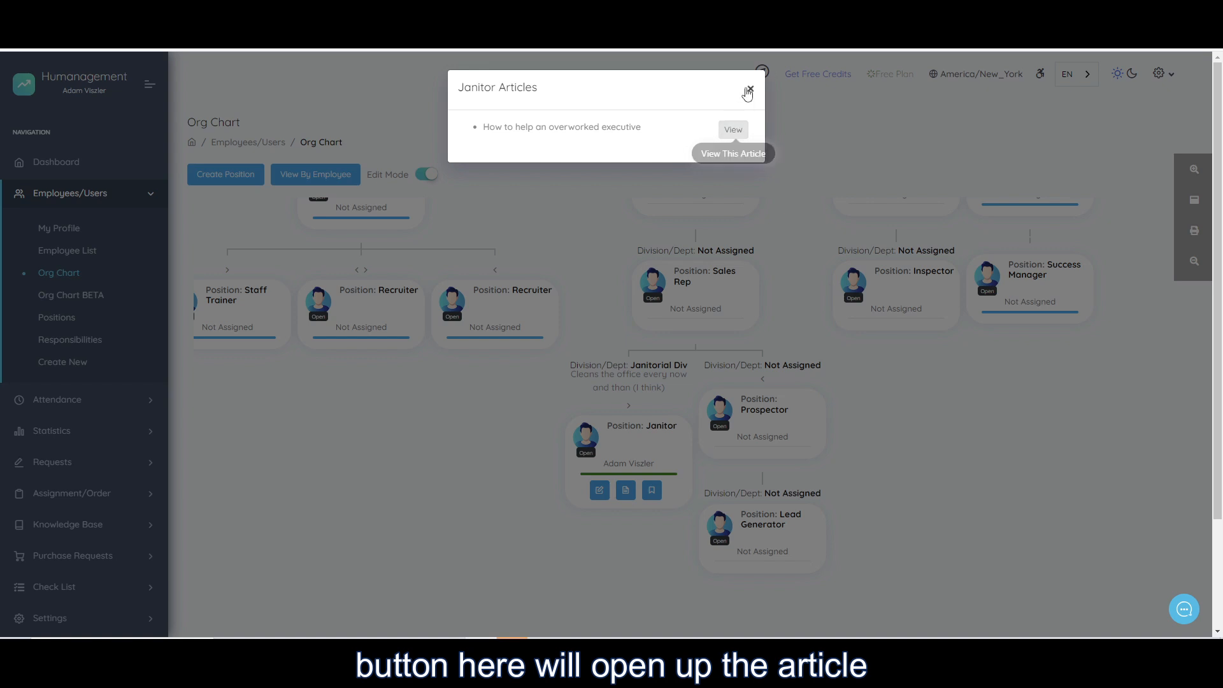
left_click(749, 90)
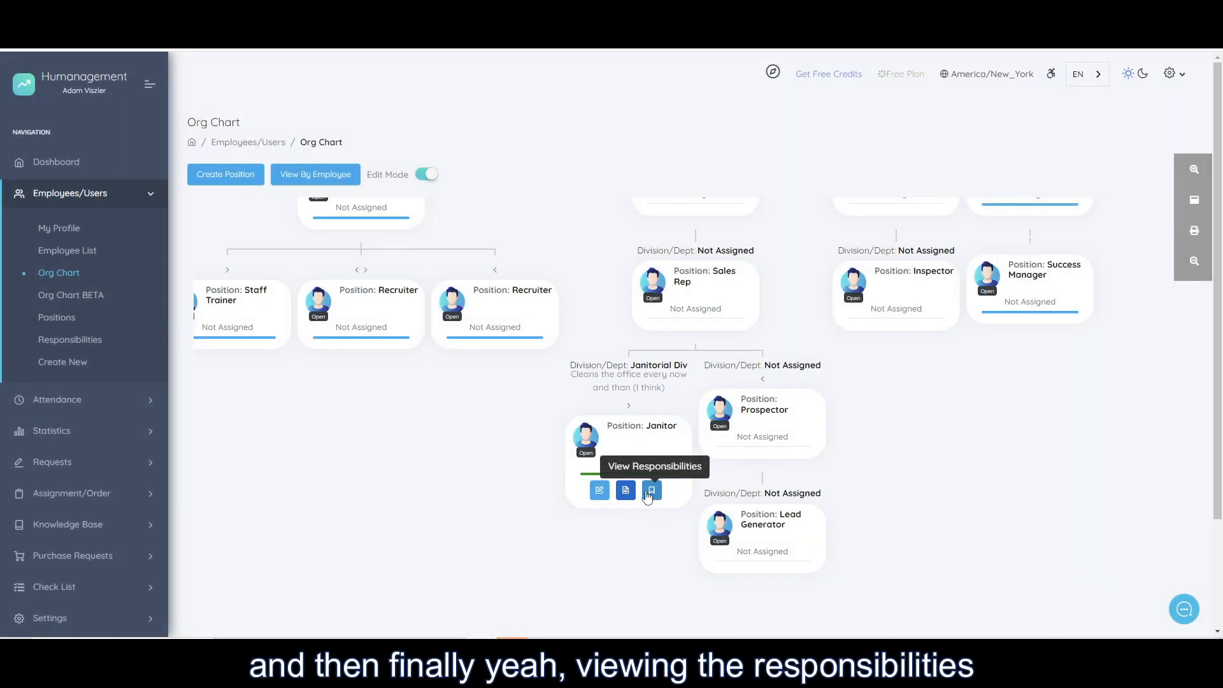
Move the Janitor position with its Janitorial Div one place to the right, past the Prospector.
left_click_drag(445, 423, 745, 493)
left_click_drag(498, 270, 874, 411)
left_click_drag(364, 281, 460, 299)
left_click_drag(324, 379, 379, 369)
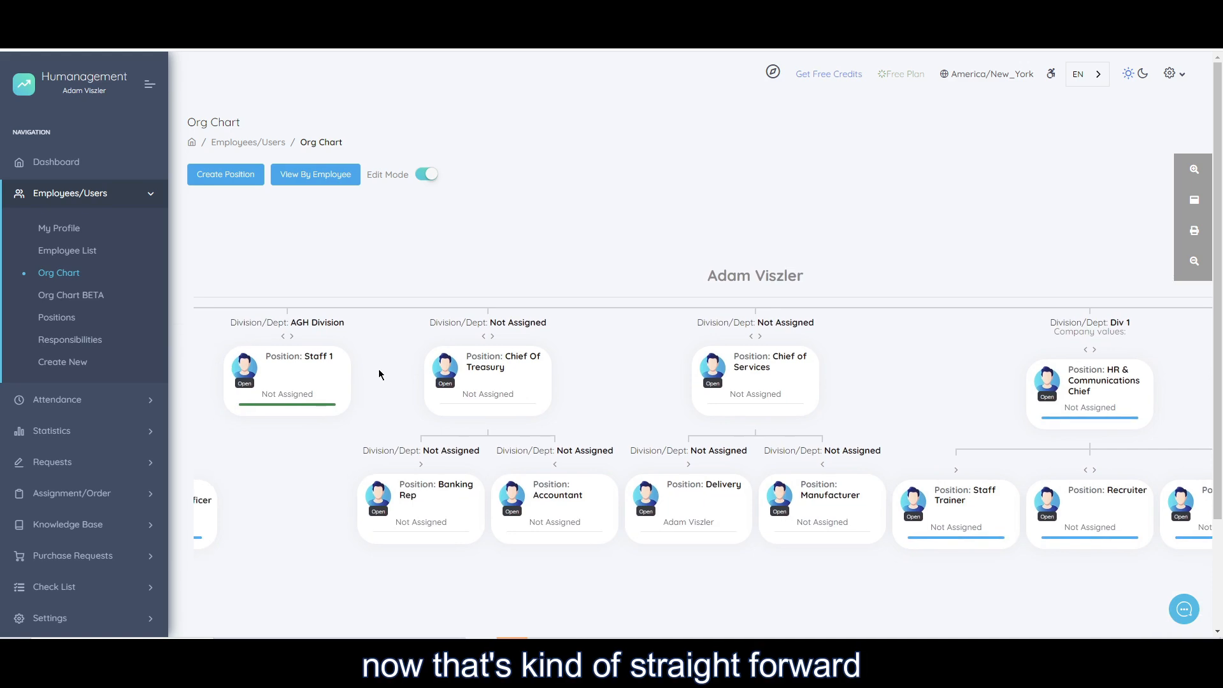
left_click_drag(829, 359, 457, 311)
left_click_drag(859, 373, 467, 267)
mouse_move(577, 469)
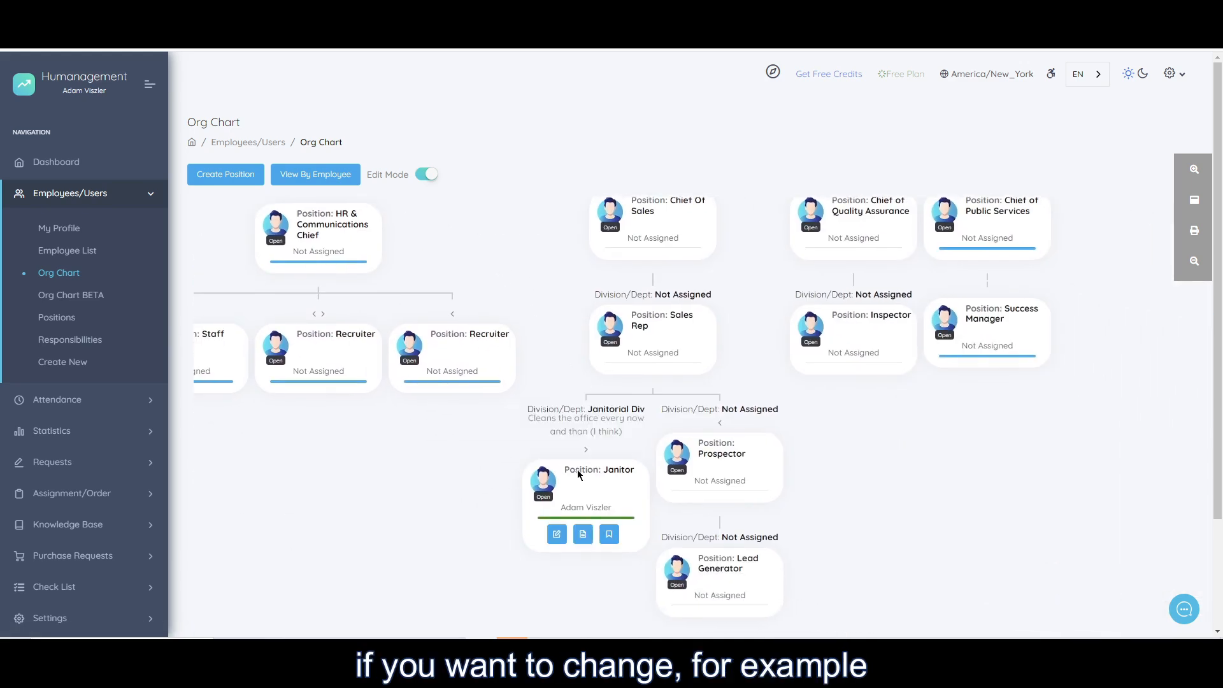
mouse_move(694, 444)
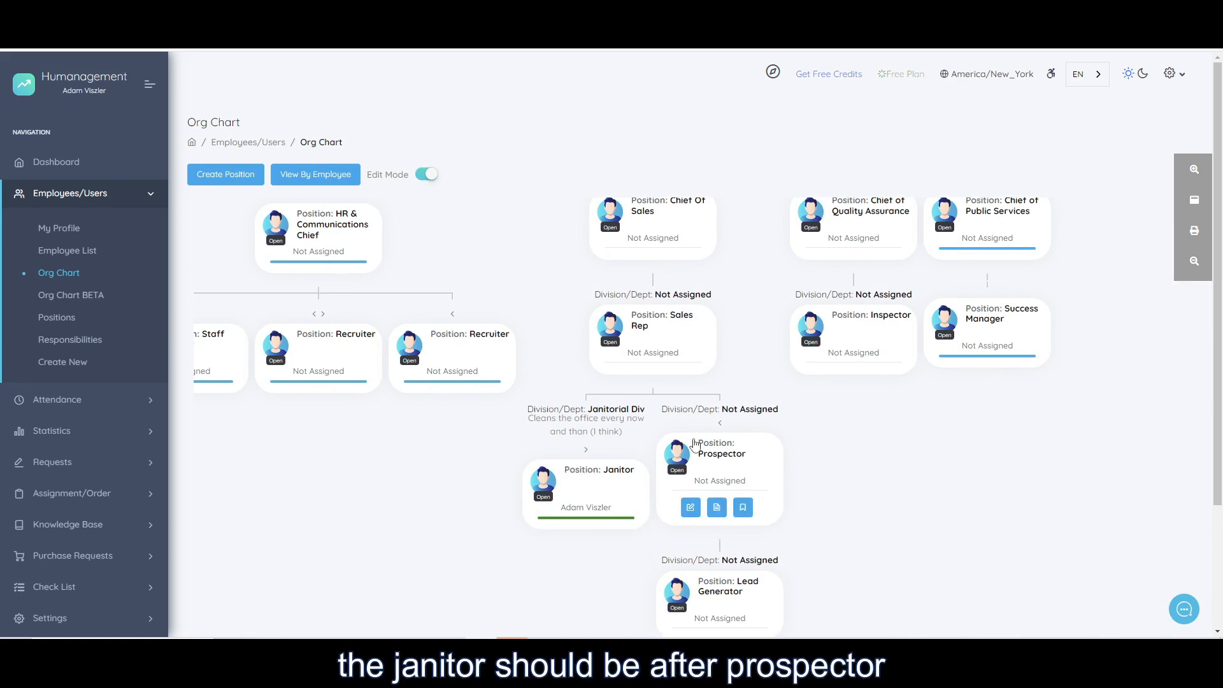
left_click(586, 450)
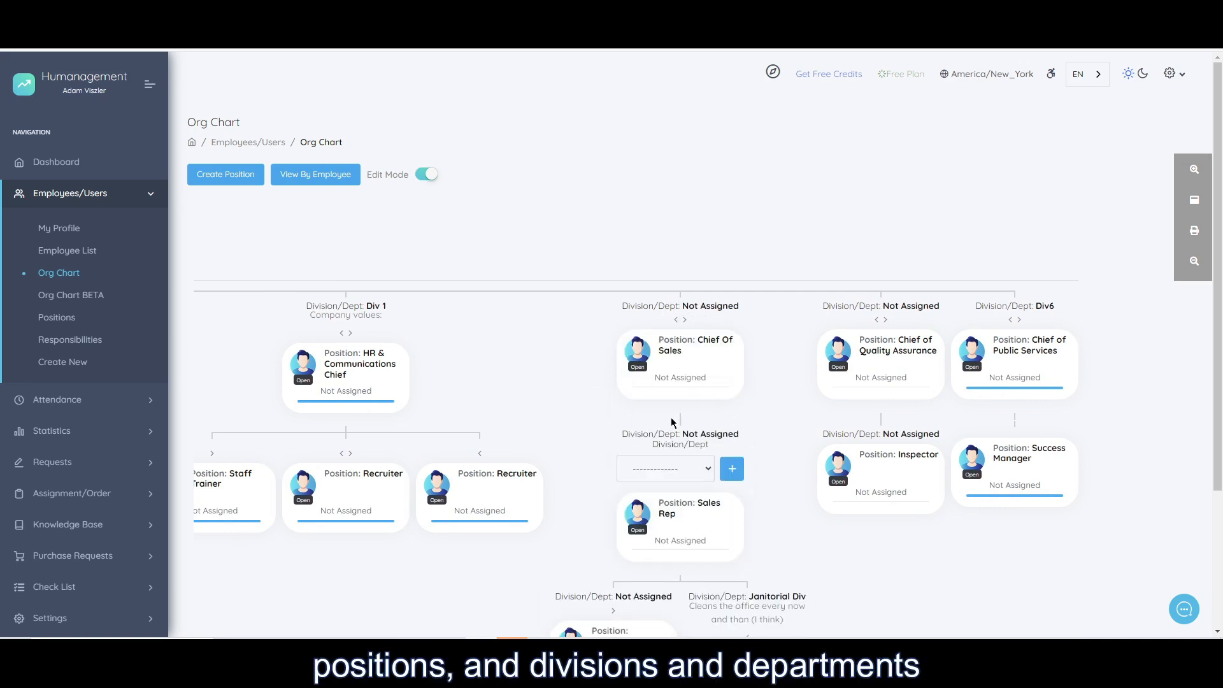
Move the Chief Of Sales position one place to the left in the org chart.
mouse_move(664, 385)
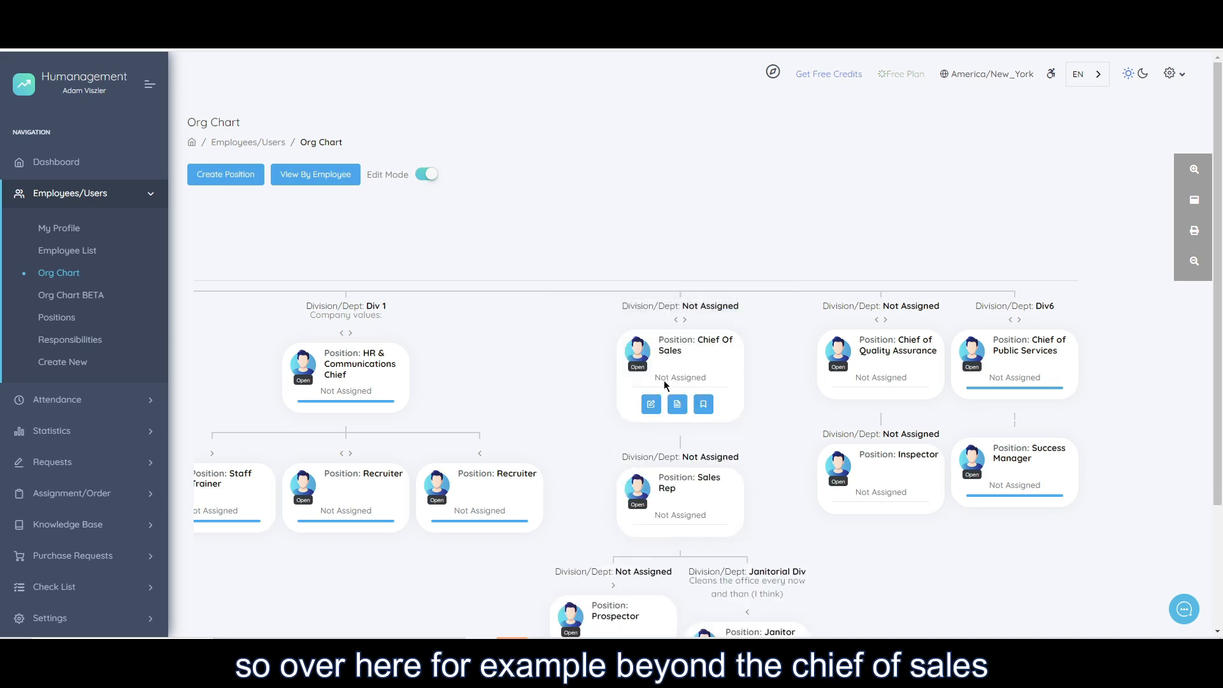
left_click(676, 321)
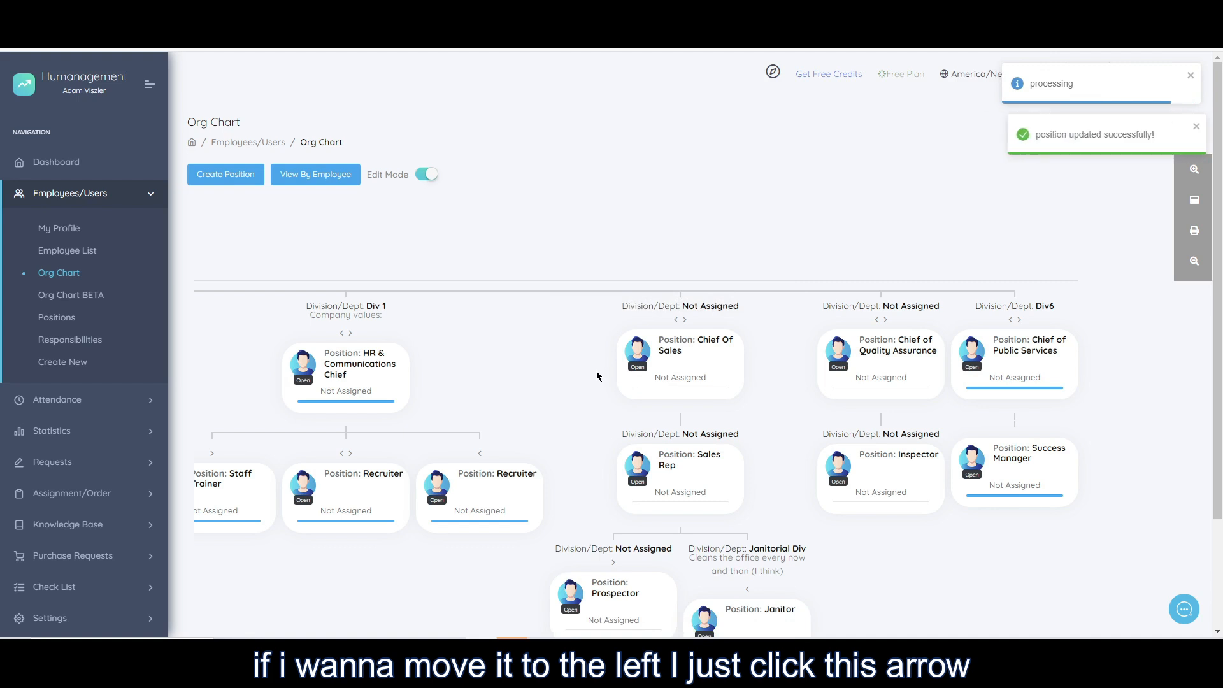